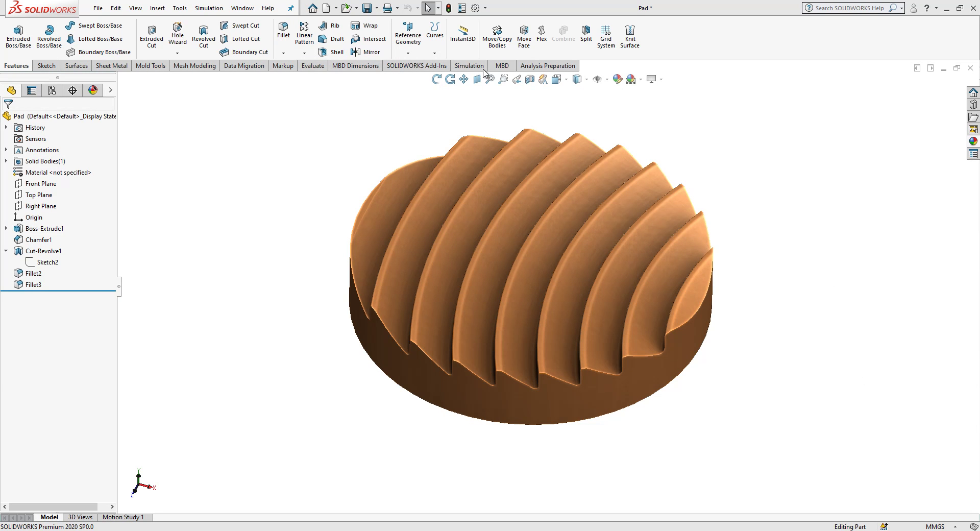
# - Open the New SOLIDWORKS Document dialog from the Quick Access toolbar
pyautogui.click(326, 8)
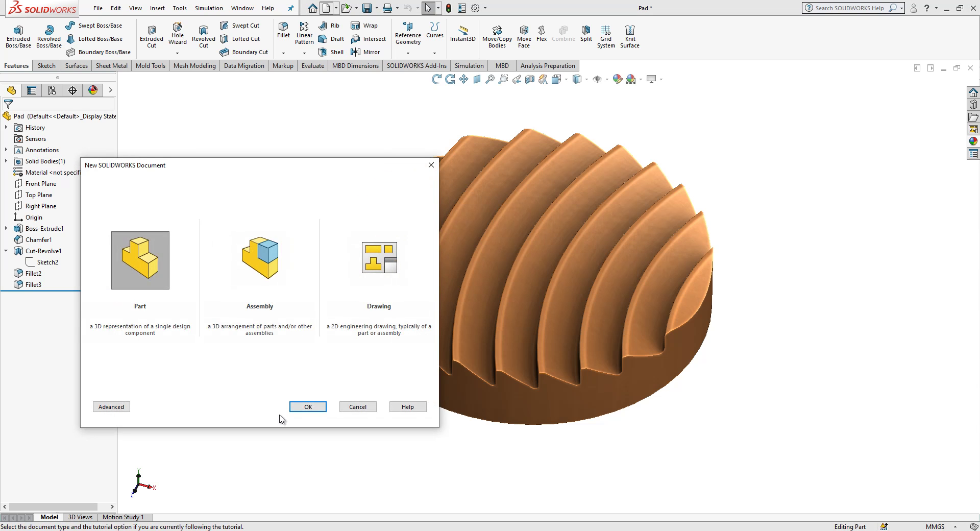
# - Create a new part and sketch a 60 mm diameter circle on the Top Plane
pyautogui.click(302, 404)
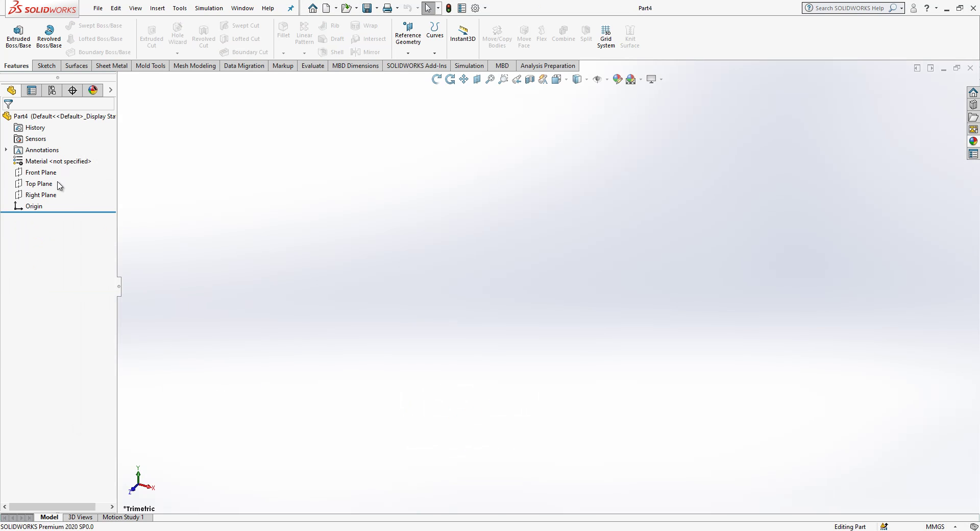
pyautogui.click(46, 184)
pyautogui.click(52, 168)
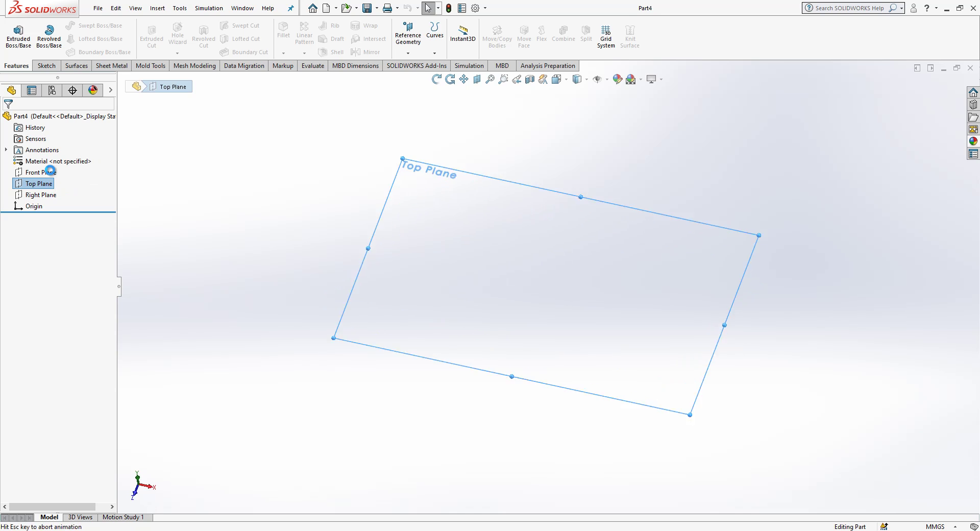
pyautogui.click(88, 25)
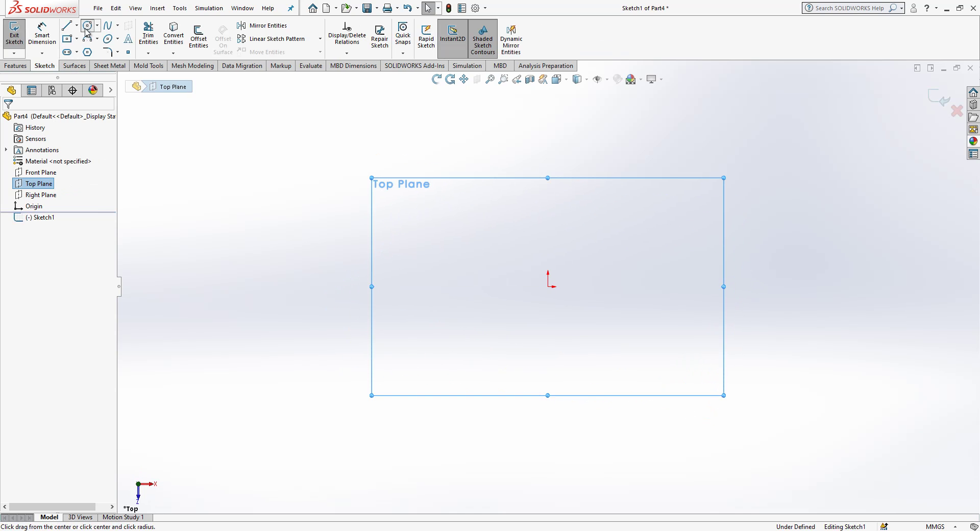
pyautogui.moveTo(549, 286)
pyautogui.mouseDown()
pyautogui.moveTo(564, 203)
pyautogui.moveTo(531, 189)
pyautogui.mouseUp()
pyautogui.click(40, 39)
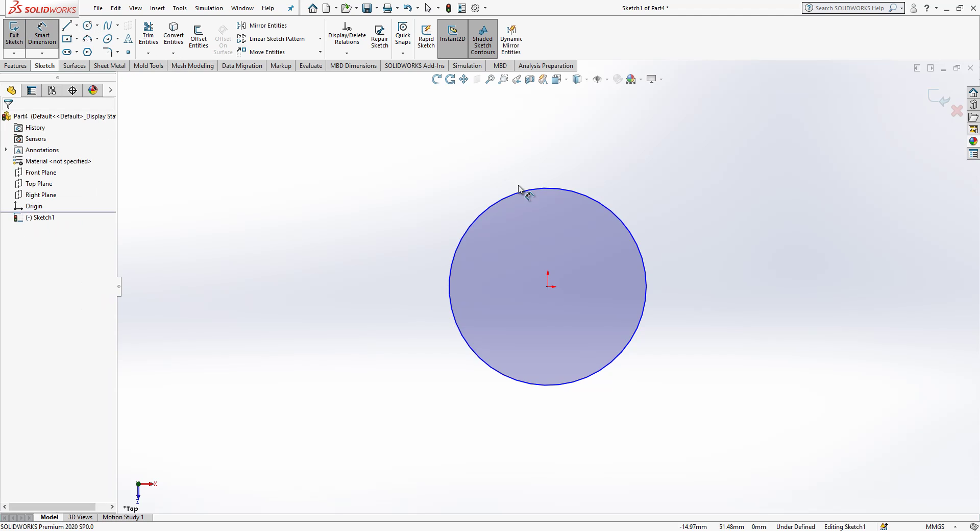
pyautogui.click(526, 229)
pyautogui.click(518, 265)
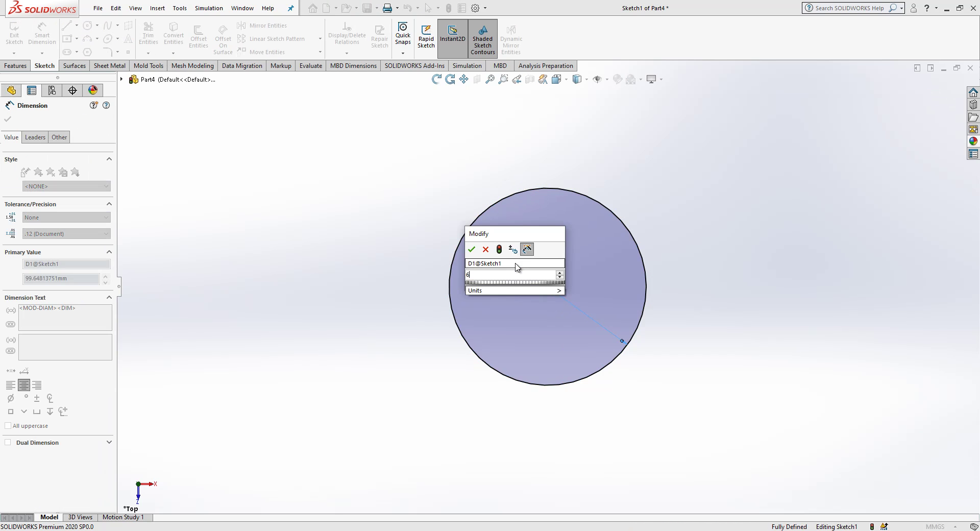
pyautogui.write('60')
pyautogui.press('Return')
pyautogui.click(442, 228)
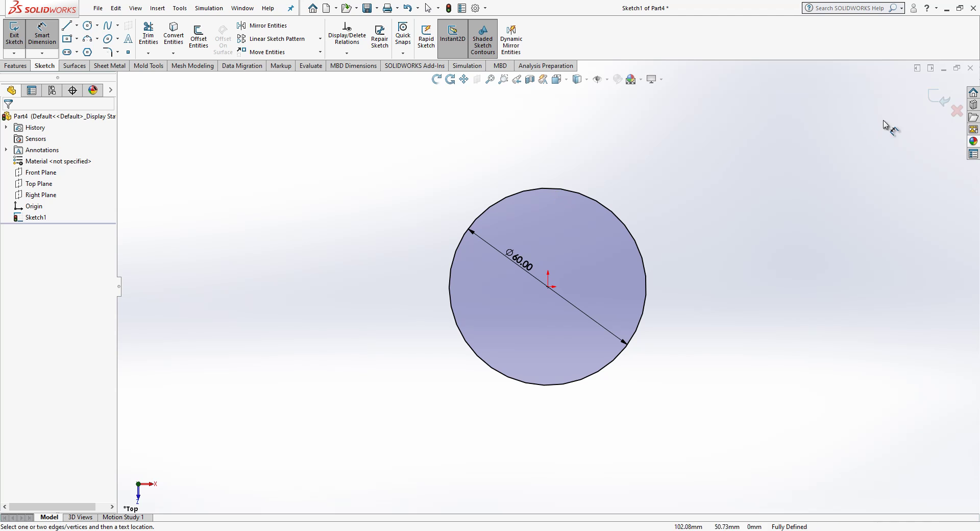
# - Extrude the 60 mm circle 12 mm into a solid disc
pyautogui.click(932, 99)
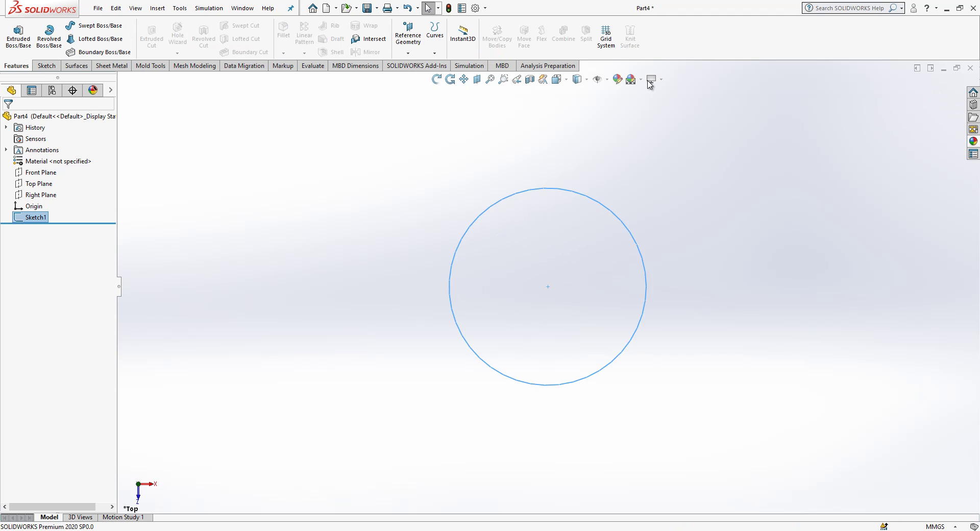
pyautogui.click(18, 35)
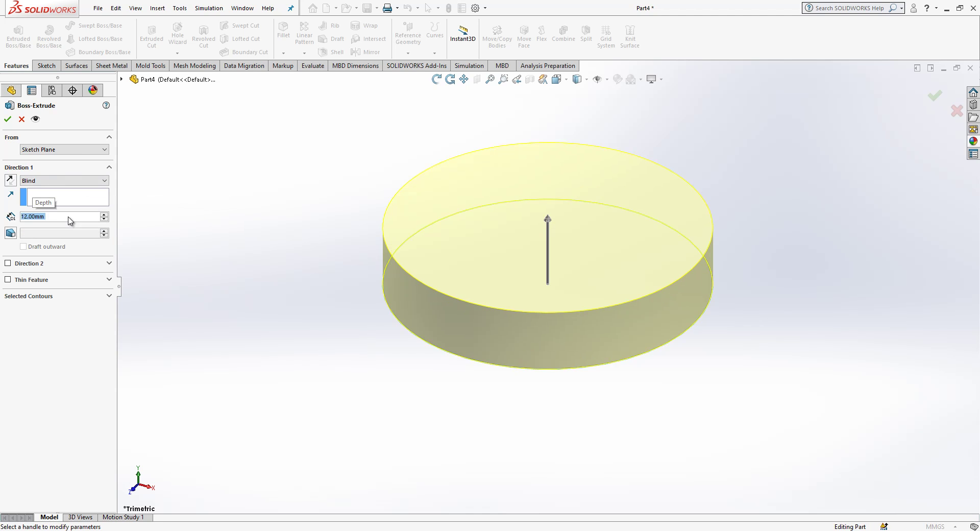
pyautogui.press('Return')
pyautogui.click(250, 242)
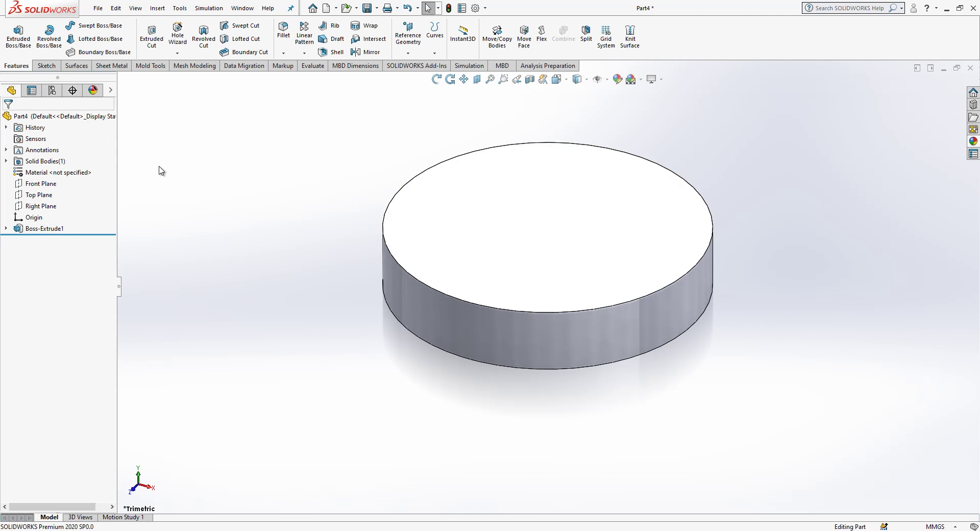
# - On a Front Plane sketch viewed normal to, draw three lines from the origin around the disc's right side
pyautogui.click(41, 185)
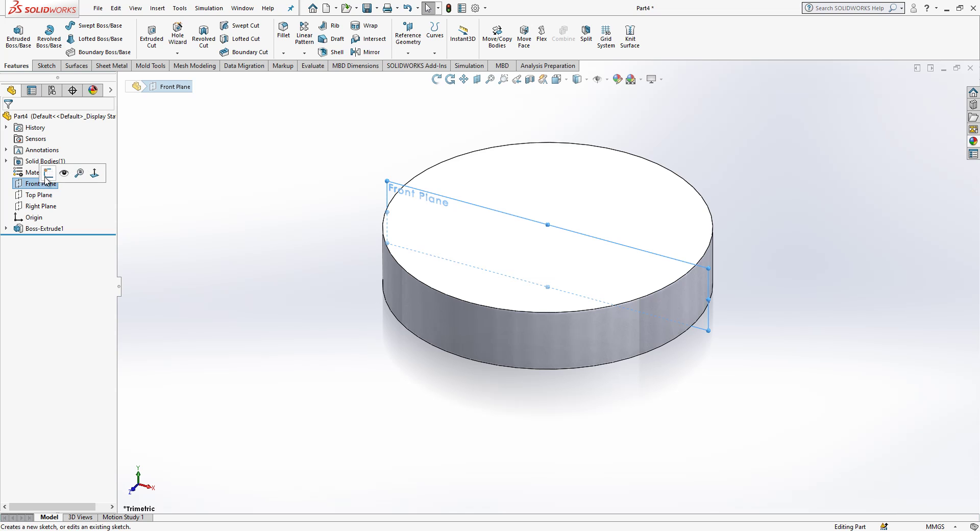
pyautogui.click(48, 173)
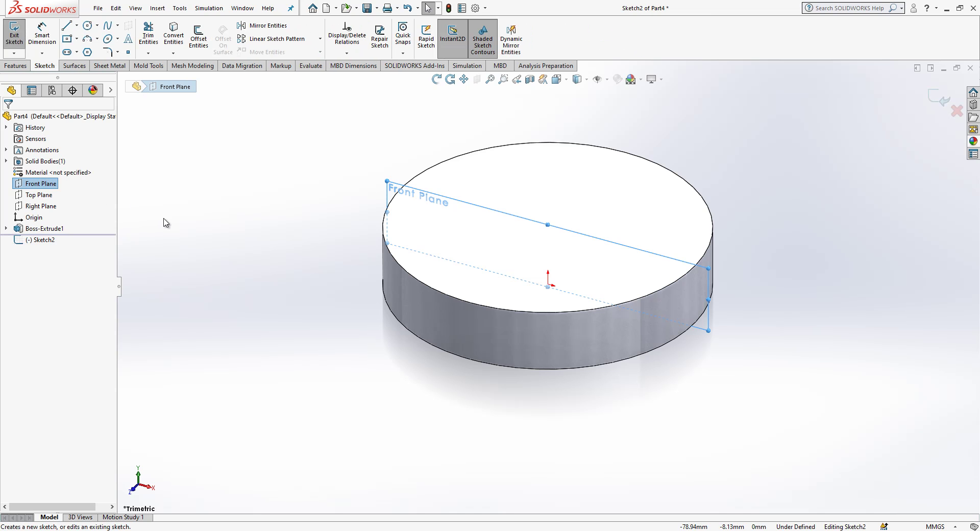
pyautogui.press('space')
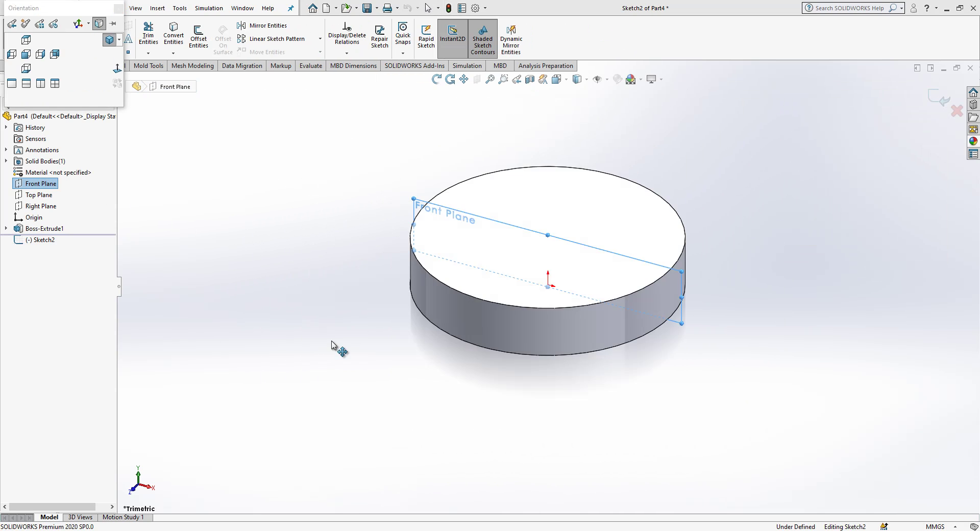
pyautogui.hotkey('ctrl', '8')
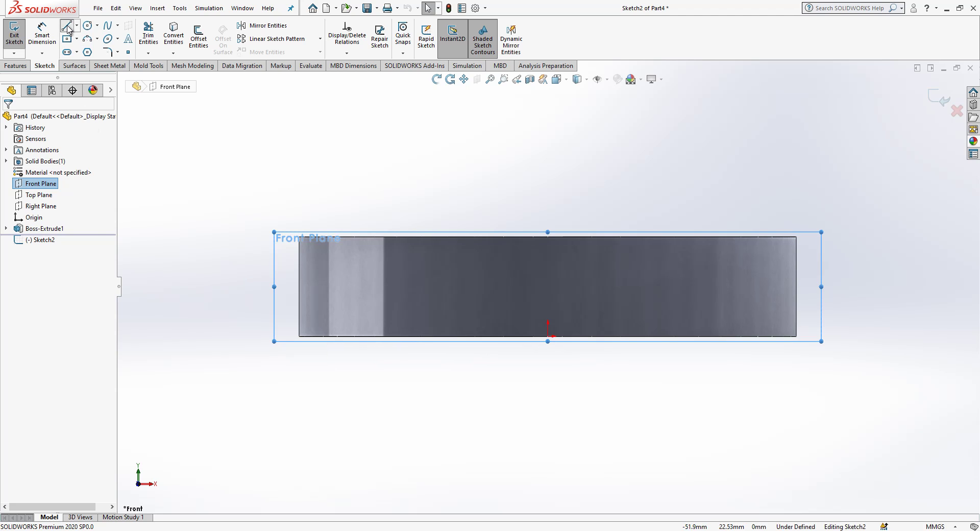
pyautogui.click(67, 26)
pyautogui.click(548, 335)
pyautogui.scroll(2, 587, 337)
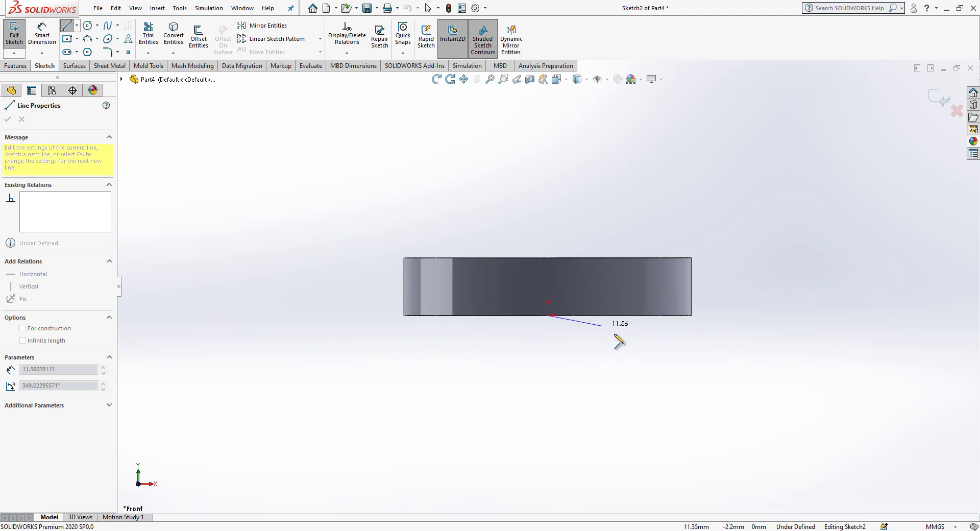
pyautogui.scroll(1, 638, 336)
pyautogui.click(841, 311)
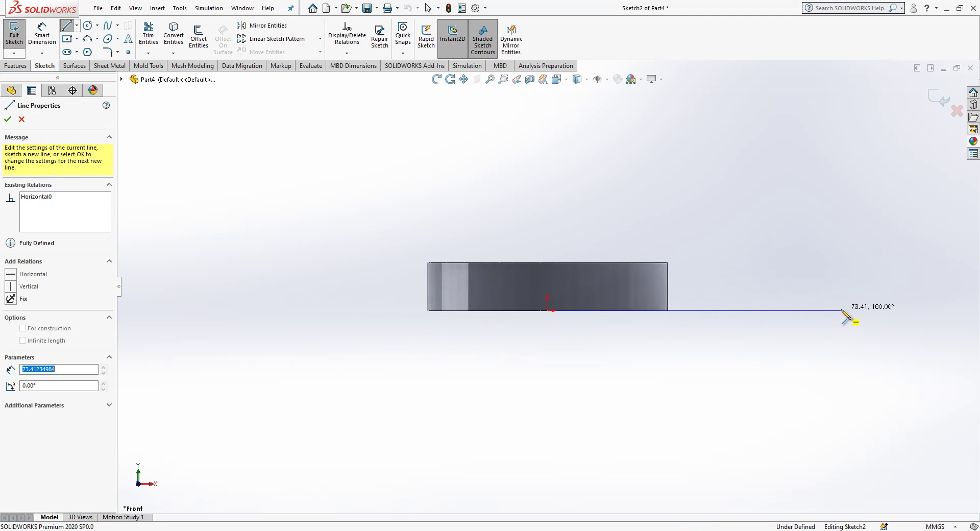
pyautogui.click(842, 263)
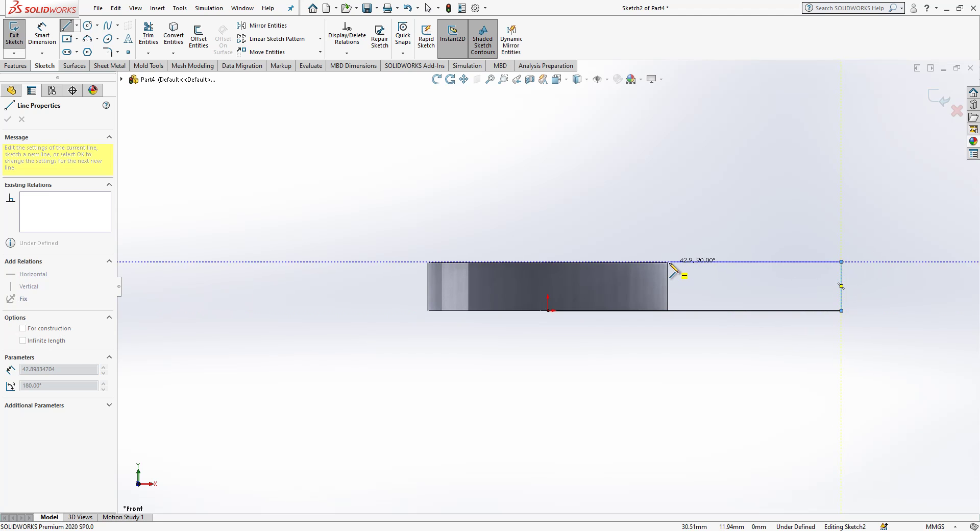
pyautogui.doubleClick(667, 262)
pyautogui.press('Escape')
# - Convert the three new lines into construction geometry
pyautogui.moveTo(879, 238); pyautogui.dragTo(777, 327)
pyautogui.click(825, 278)
pyautogui.click(823, 263)
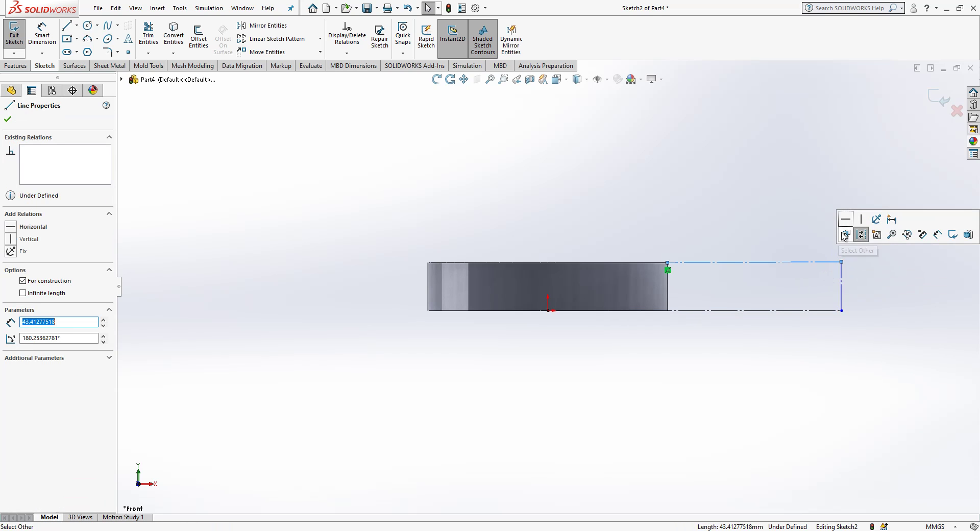
pyautogui.click(801, 223)
pyautogui.scroll(-2, 866, 268)
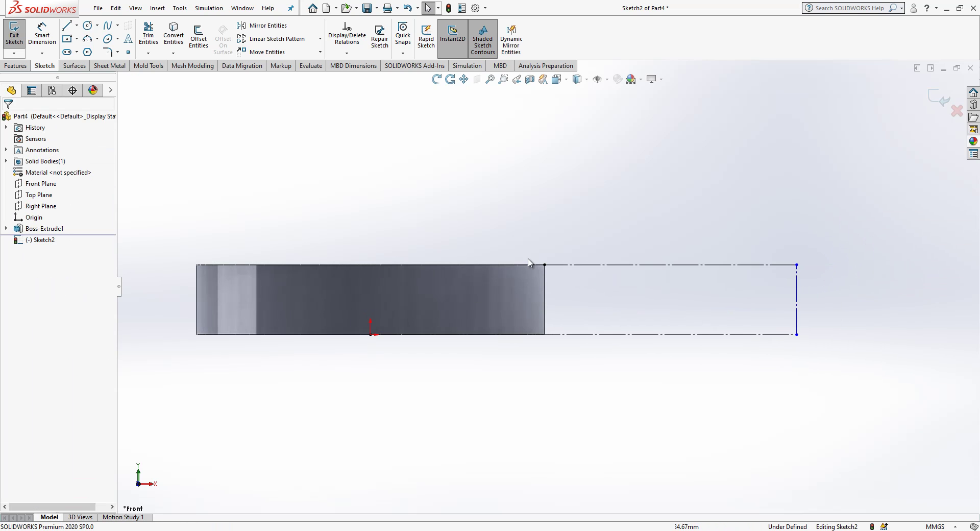
# - Dimension the bottom construction line to 70 mm
pyautogui.click(42, 31)
pyautogui.click(642, 334)
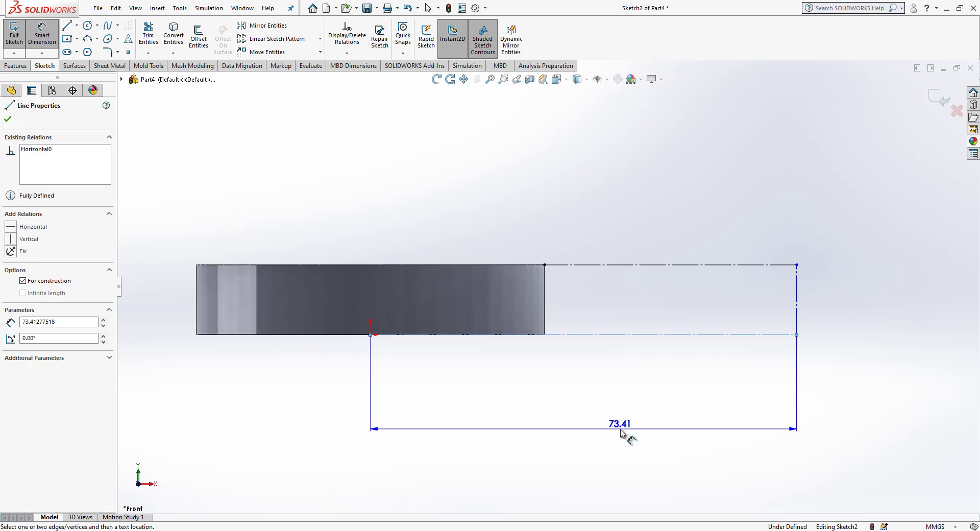
pyautogui.click(622, 433)
pyautogui.write('70')
pyautogui.press('Return')
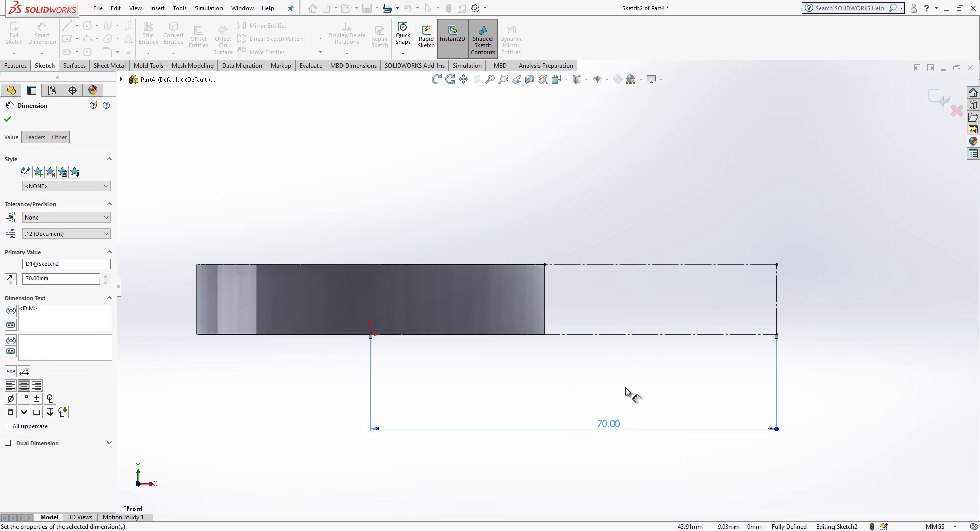
pyautogui.press('Escape')
# - Draw a small triangle hanging below the top construction line near the disc's outer edge
pyautogui.press('l')
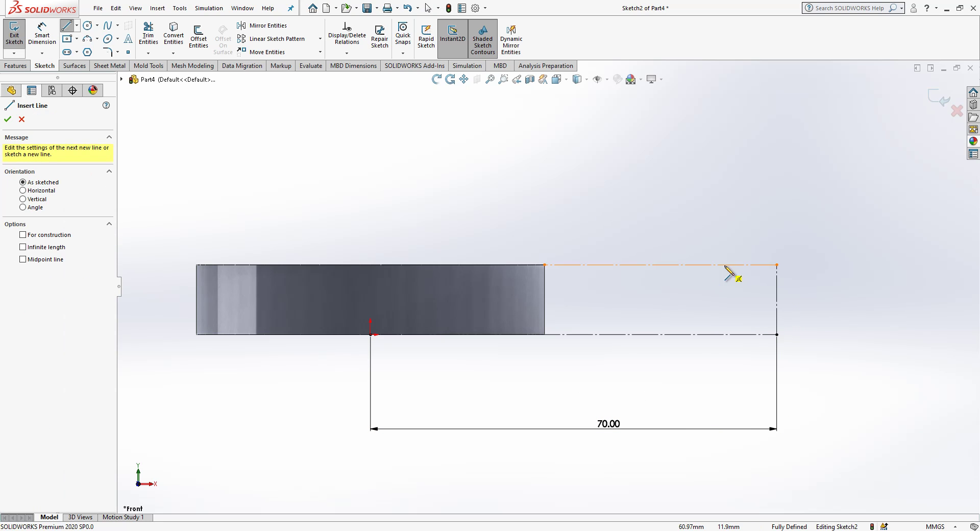
pyautogui.click(735, 265)
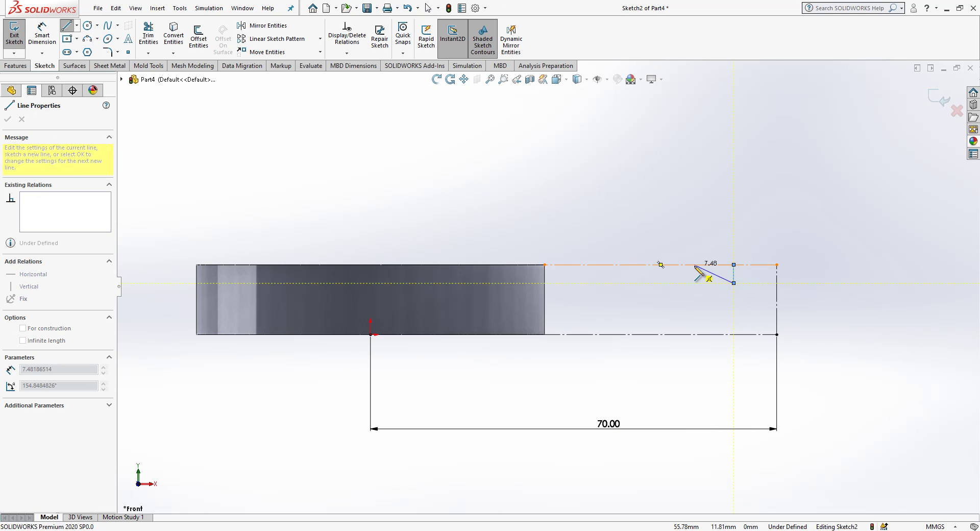
pyautogui.click(733, 283)
pyautogui.click(694, 265)
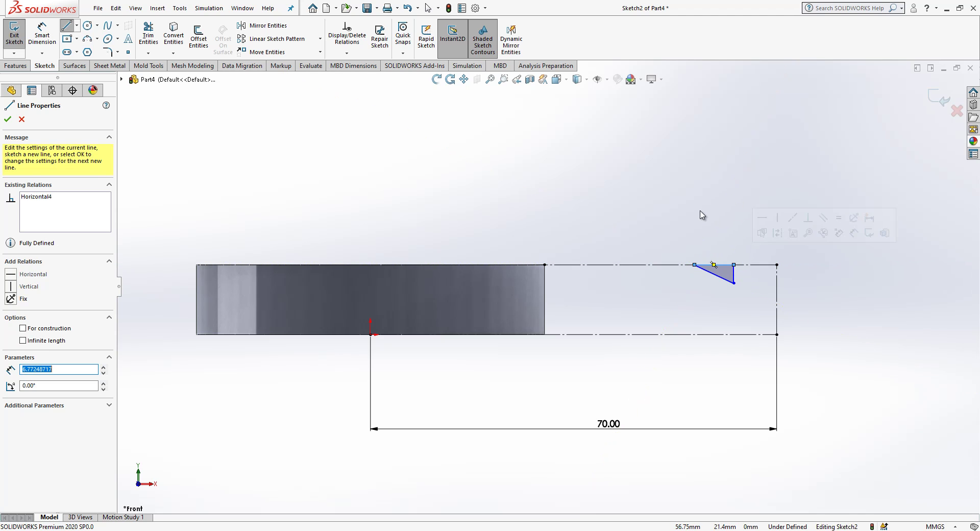
pyautogui.press('Escape')
# - Dimension the triangle's corner 6 mm in from the disc's outer edge
pyautogui.press('d')
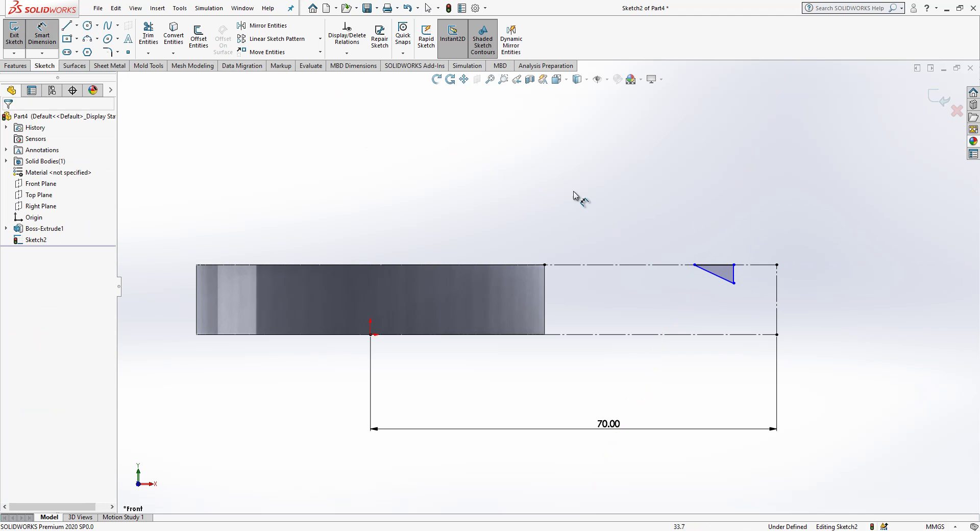
pyautogui.click(733, 265)
pyautogui.click(776, 265)
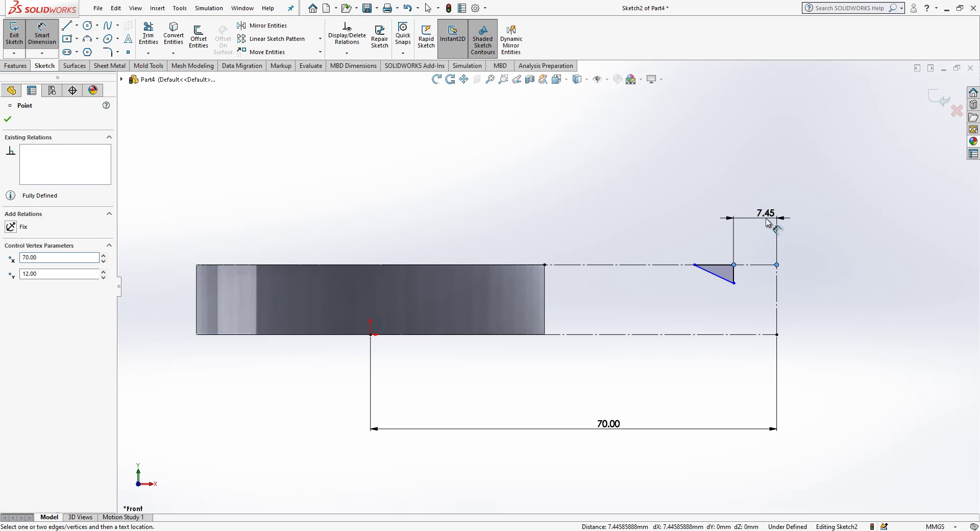
pyautogui.click(765, 224)
pyautogui.write('6')
pyautogui.press('Return')
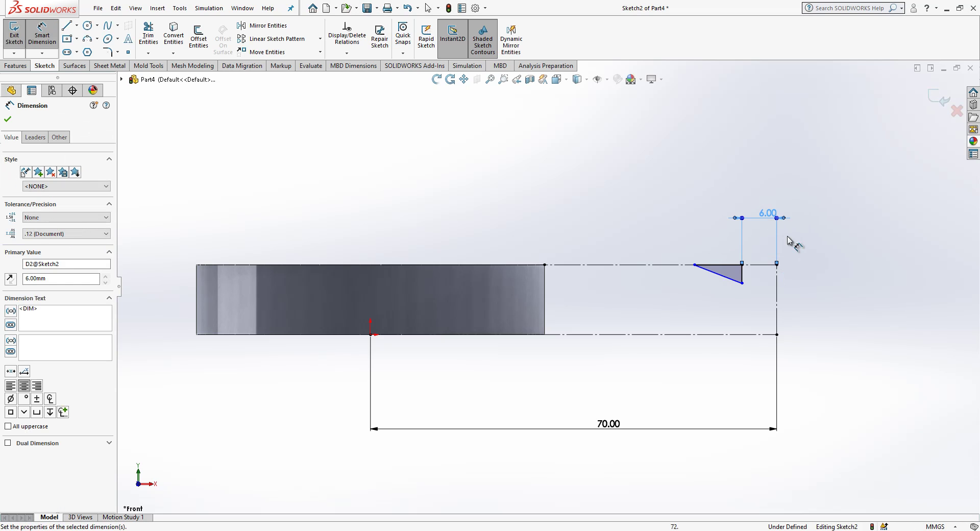
pyautogui.click(758, 275)
# - Set the triangle's vertical edge to 4 mm and its top edge to 6 mm
pyautogui.click(743, 276)
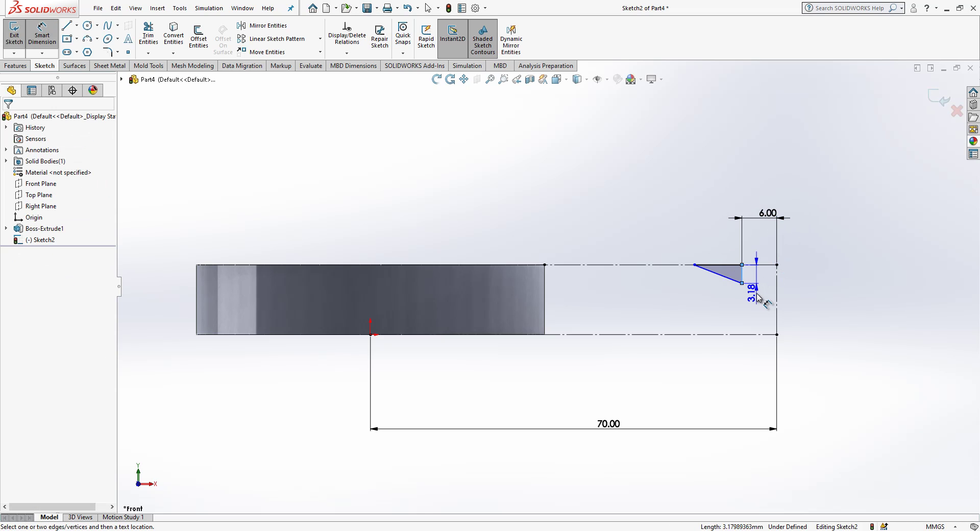
pyautogui.click(755, 296)
pyautogui.write('4')
pyautogui.press('Return')
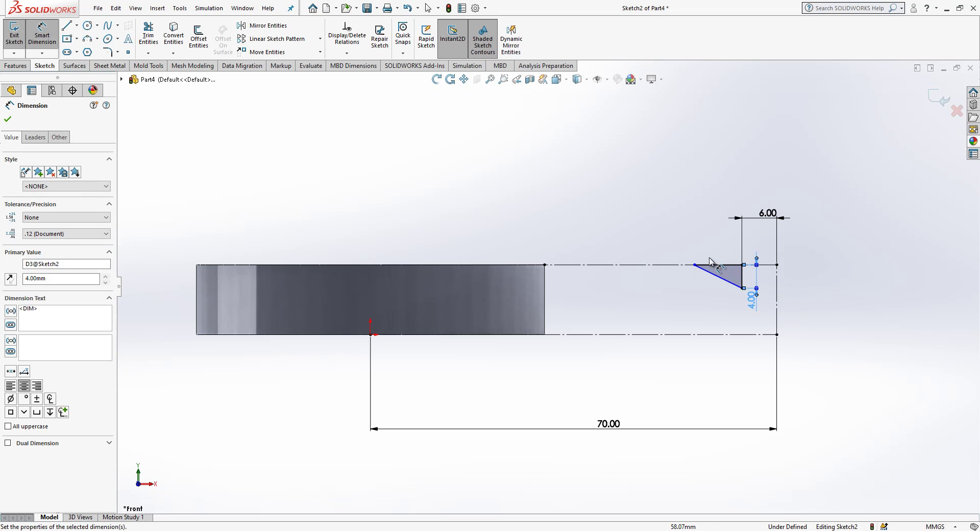
pyautogui.click(719, 265)
pyautogui.click(716, 241)
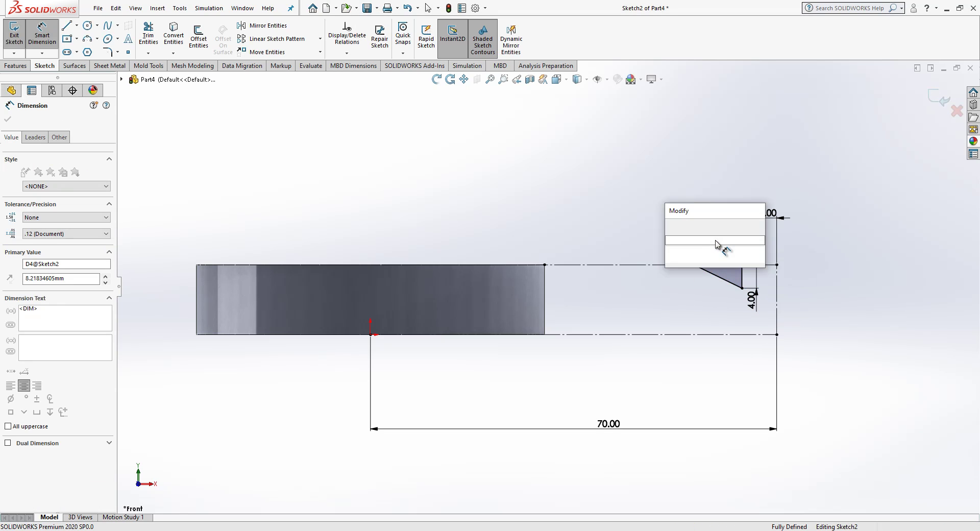
pyautogui.write('6')
pyautogui.press('Return')
pyautogui.press('Escape')
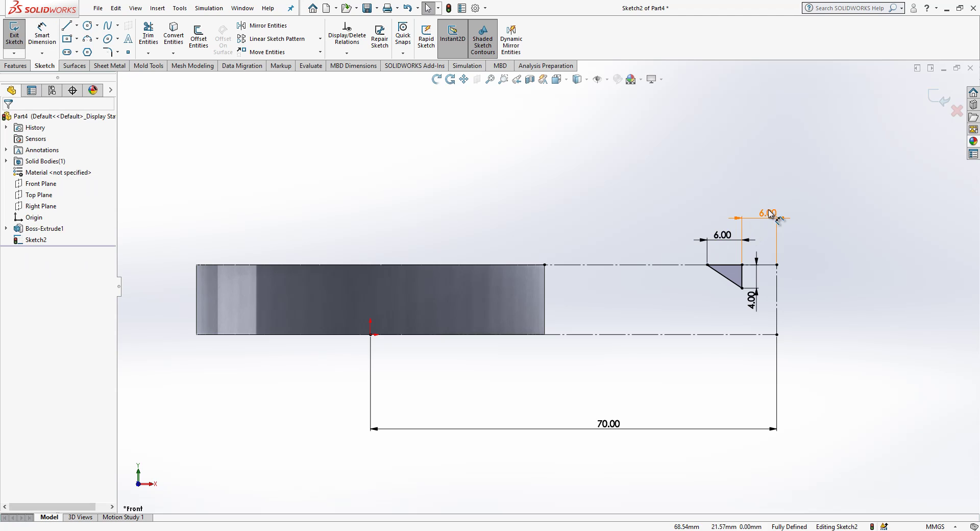
# - Select the triangle outline, clear the selection, and start a sketch fillet
pyautogui.rightClick(725, 265)
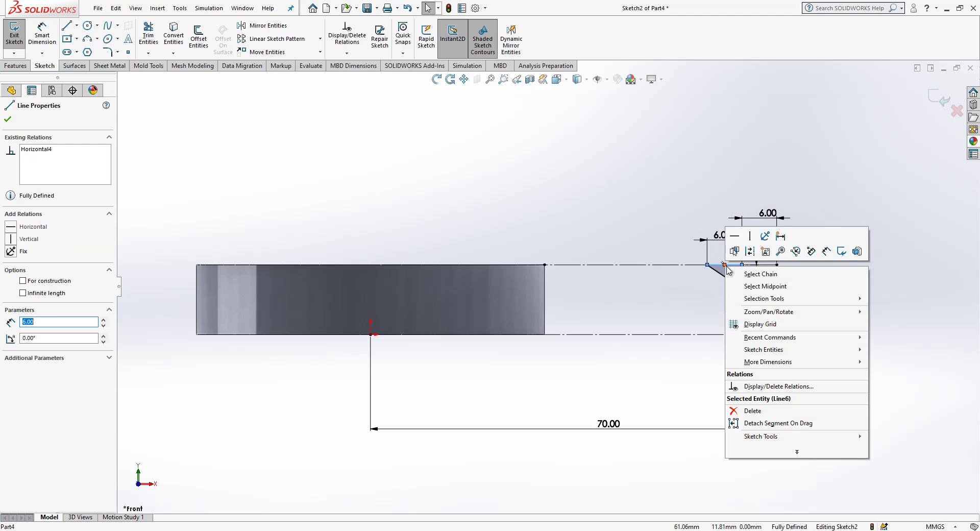
pyautogui.click(760, 274)
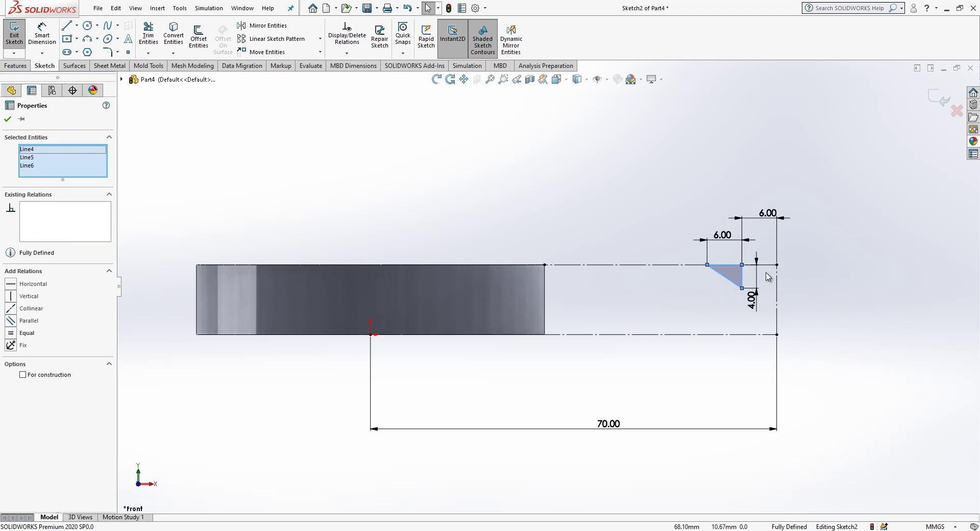
pyautogui.click(641, 241)
pyautogui.click(108, 52)
# - Round the triangle's bottom corner with a 0.50 mm sketch fillet
pyautogui.scroll(-4, 802, 297)
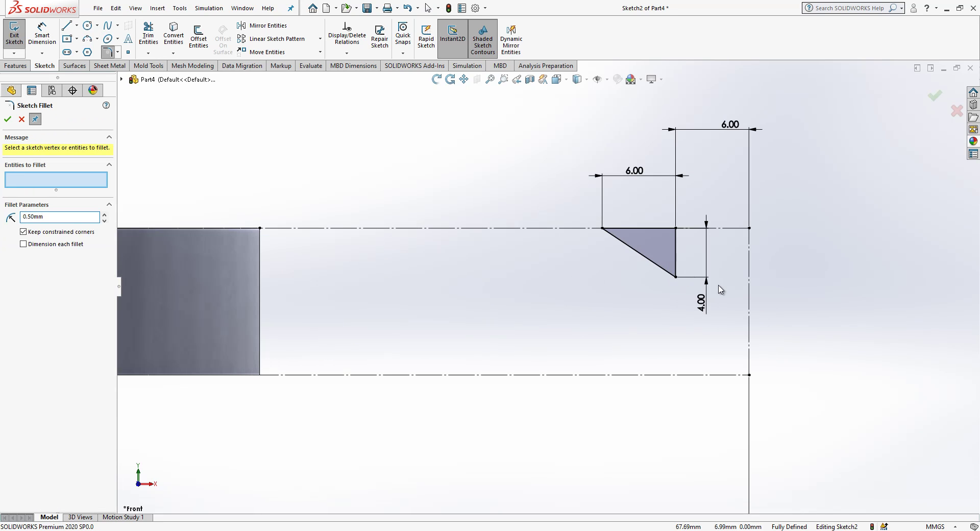
pyautogui.click(675, 272)
pyautogui.press('Return')
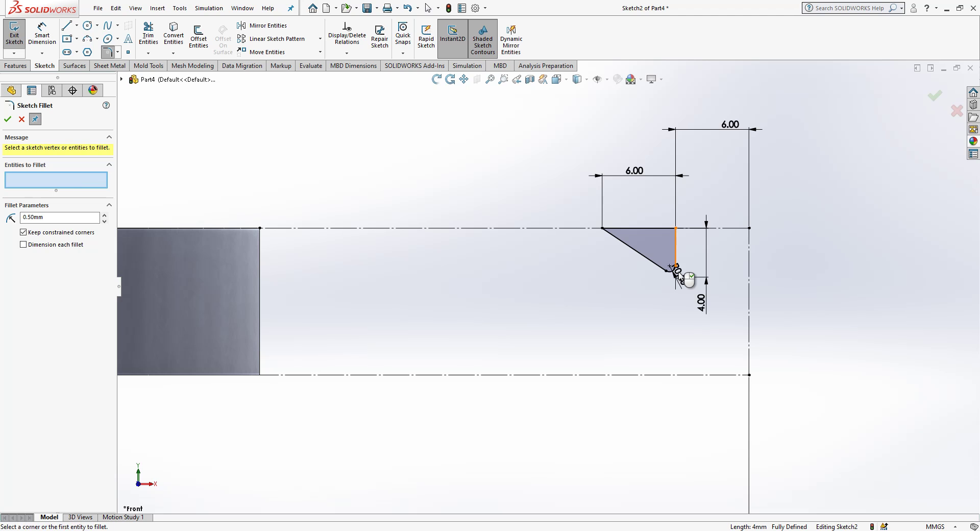
# - Select the whole filleted triangle contour for a linear sketch pattern
pyautogui.rightClick(632, 253)
pyautogui.press('Escape')
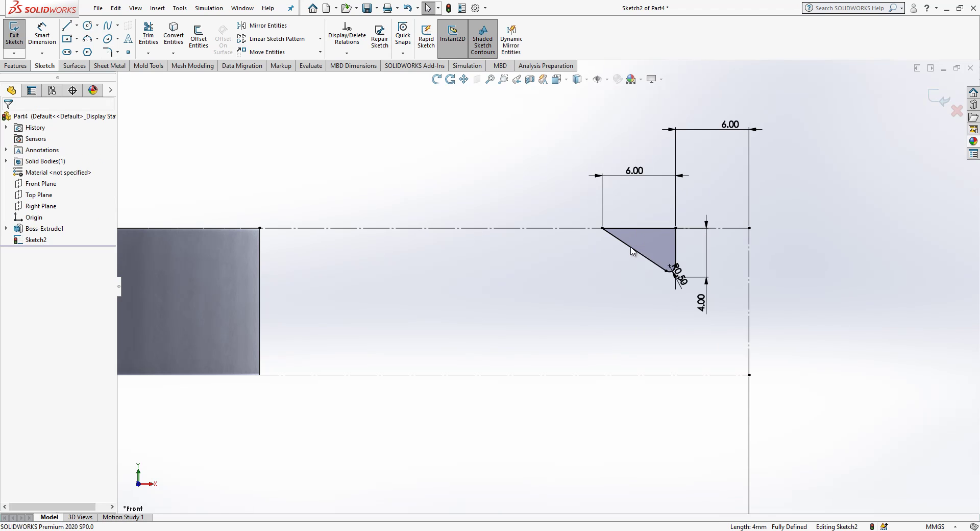
pyautogui.rightClick(638, 251)
pyautogui.press('Escape')
pyautogui.click(654, 254)
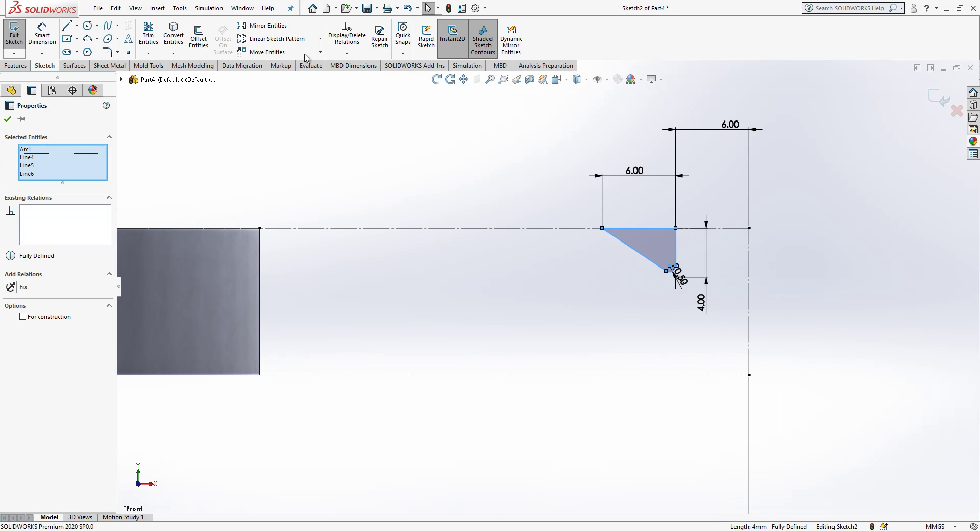
pyautogui.click(278, 39)
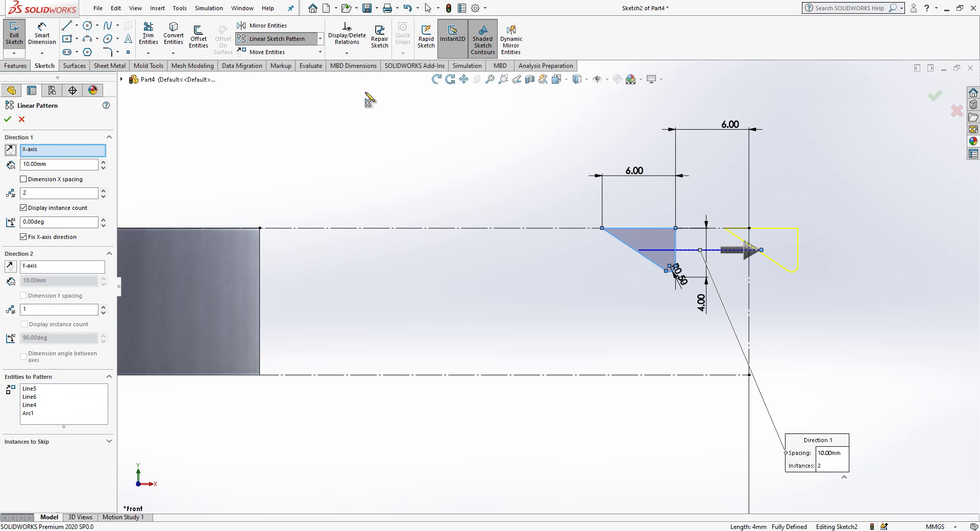
# - Reverse the pattern direction leftward, set 7 mm spacing and raise the copies to 14
pyautogui.click(14, 153)
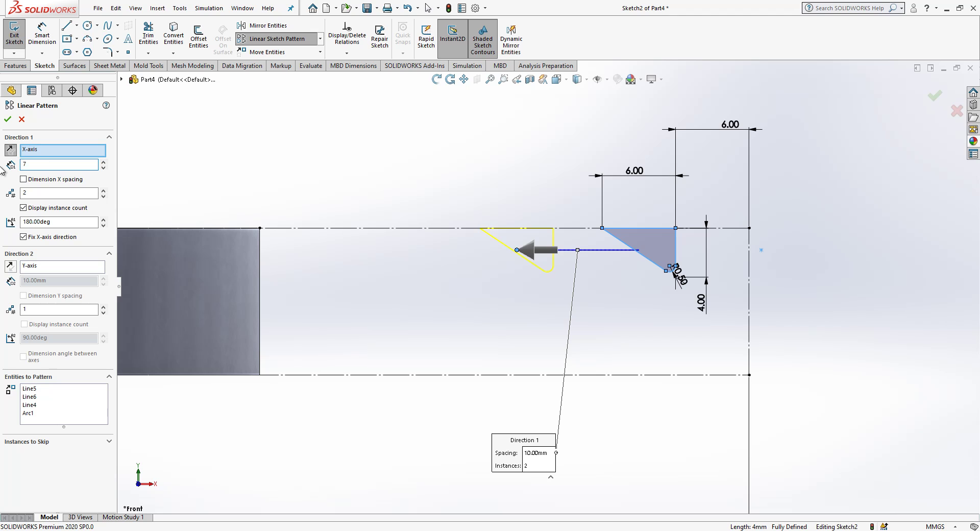
pyautogui.press('Return')
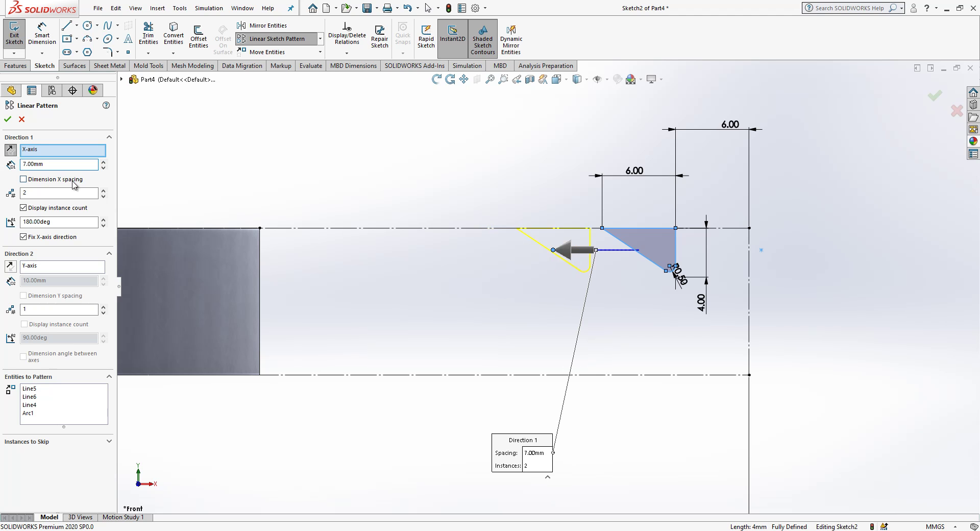
pyautogui.click(103, 190)
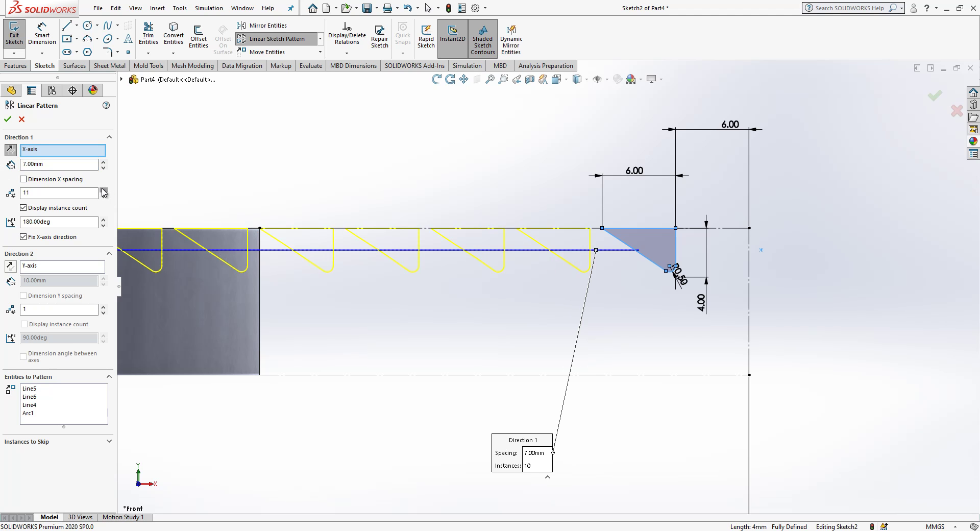
pyautogui.scroll(3, 547, 286)
pyautogui.scroll(2, 602, 278)
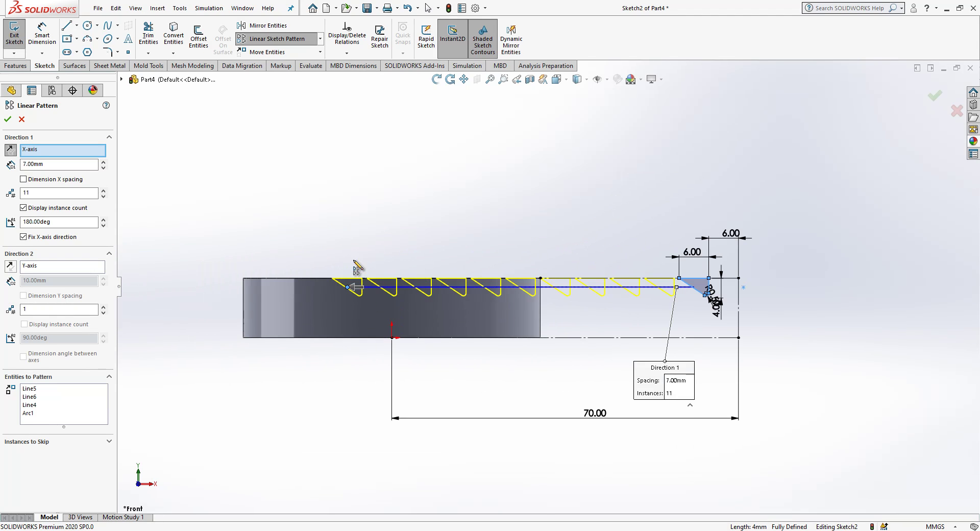
pyautogui.click(102, 192)
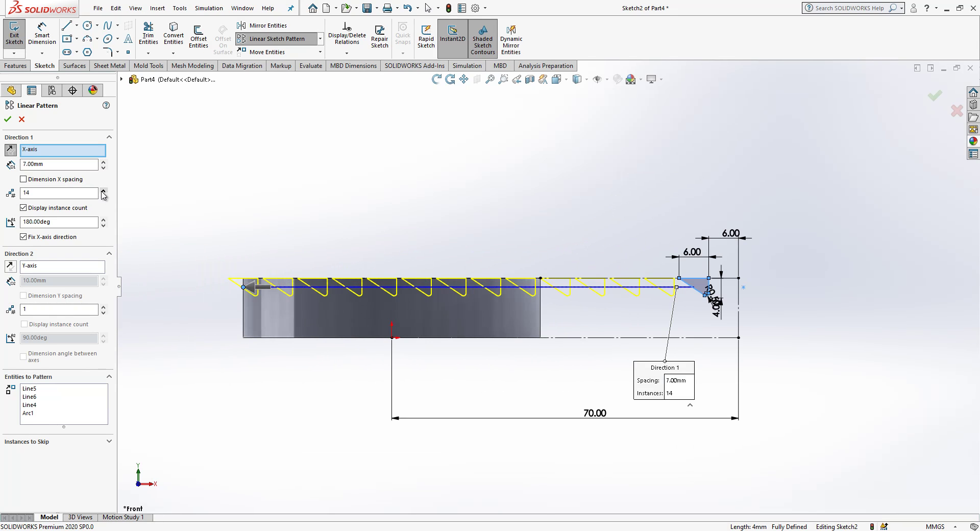
# - Accept the linear pattern and dimension the spacing between neighbouring triangles as 13 mm
pyautogui.click(8, 118)
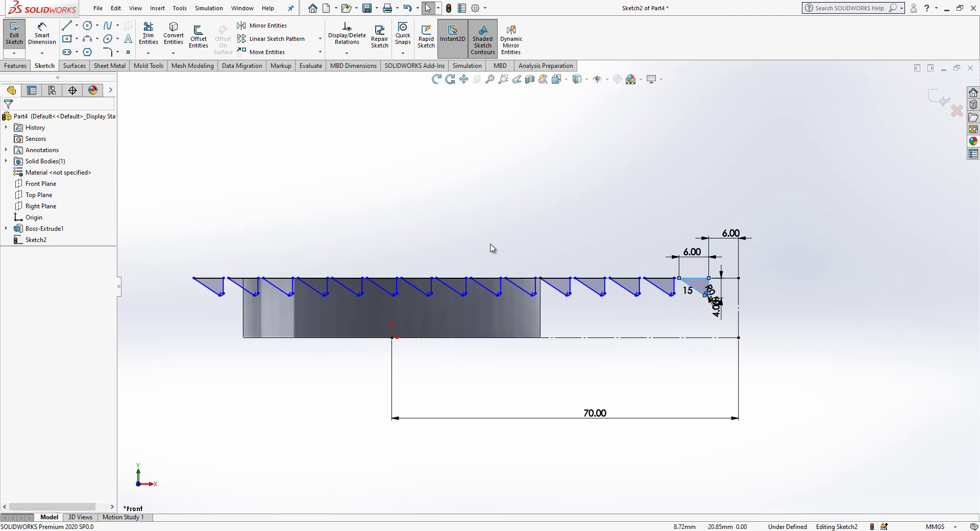
pyautogui.scroll(-2, 693, 240)
pyautogui.moveTo(551, 352); pyautogui.dragTo(575, 274, button='right')
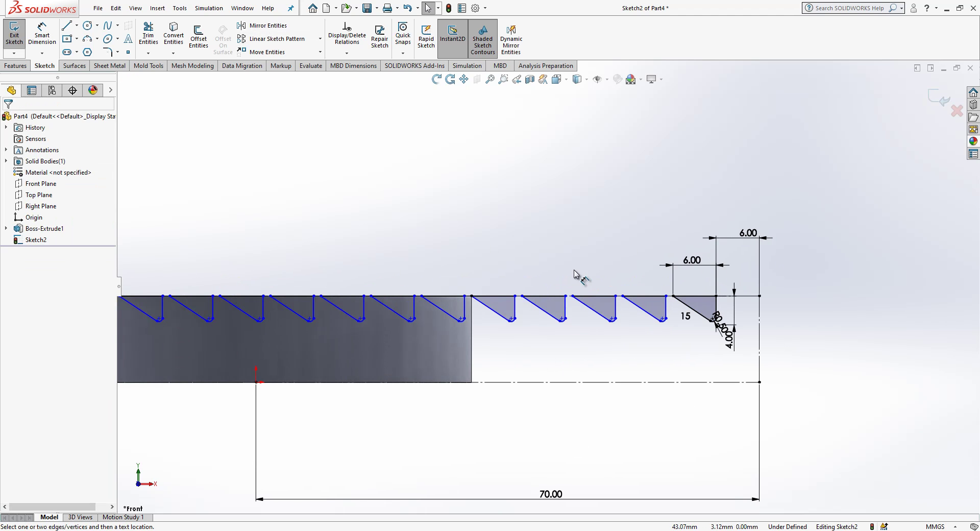
pyautogui.click(715, 295)
pyautogui.click(623, 296)
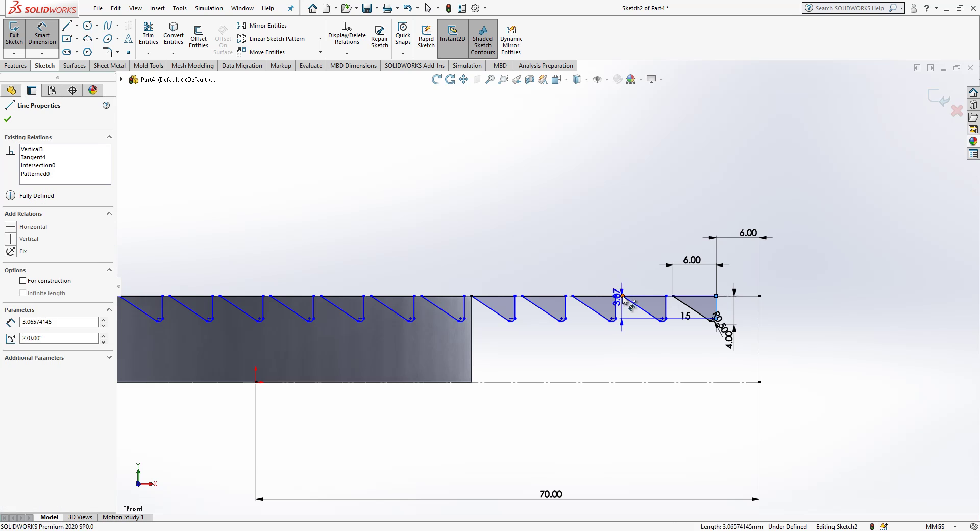
pyautogui.click(648, 208)
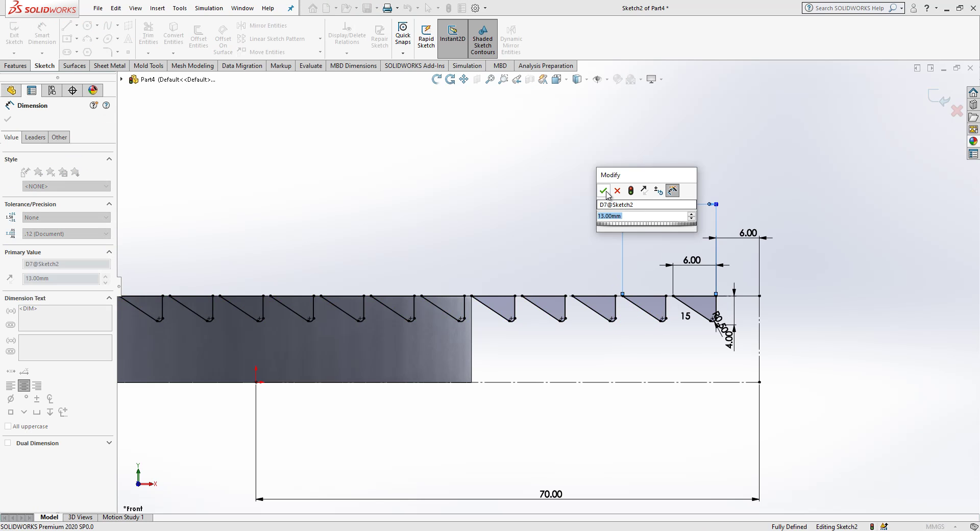
pyautogui.press('Return')
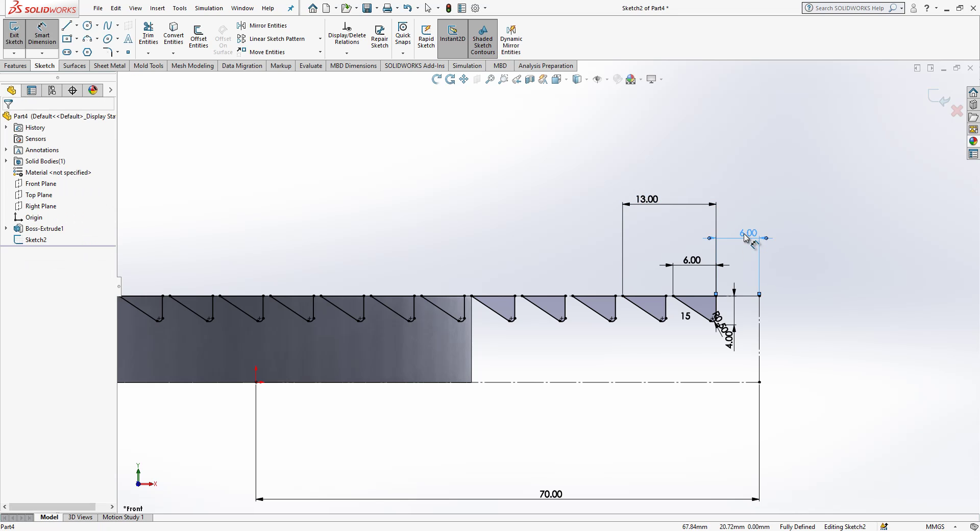
# - Change the edge offset dimension from 6 mm to 10 mm and exit the sketch
pyautogui.click(749, 233)
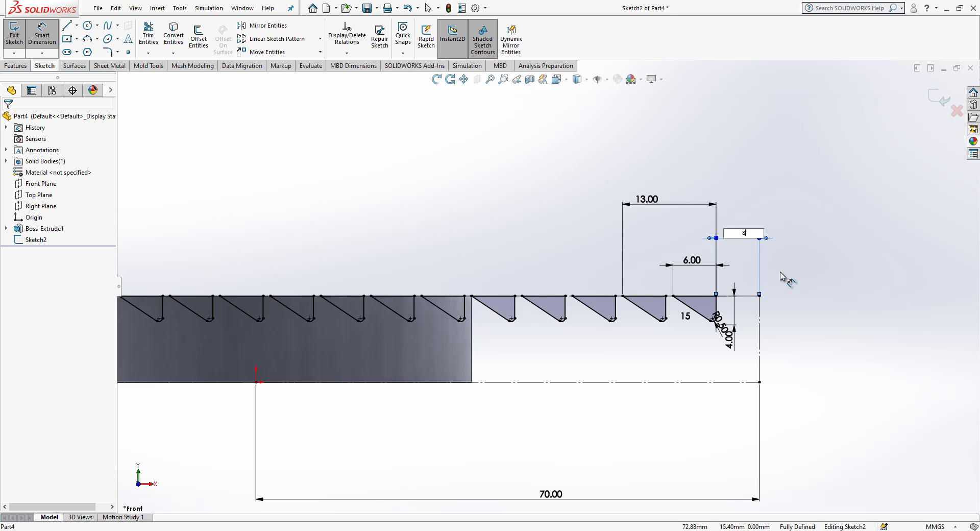
pyautogui.press('Return')
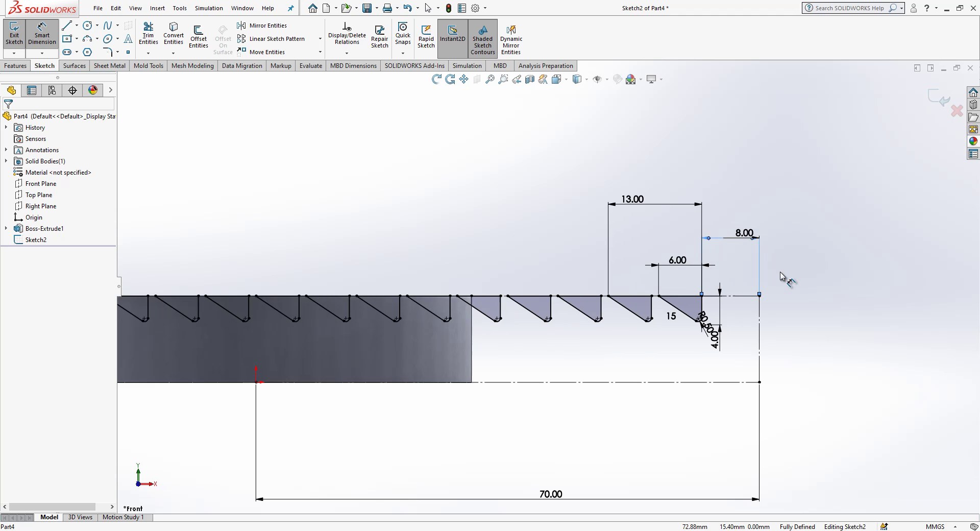
pyautogui.doubleClick(744, 236)
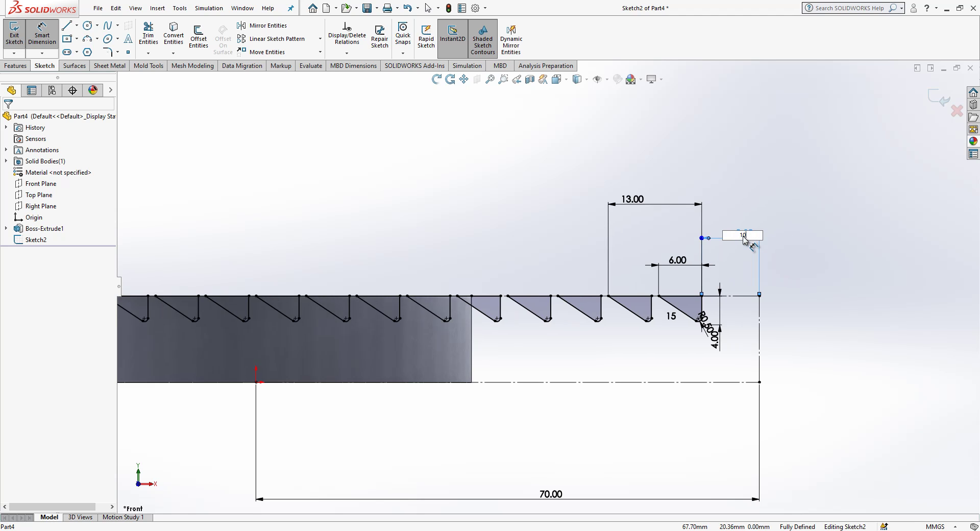
pyautogui.press('Return')
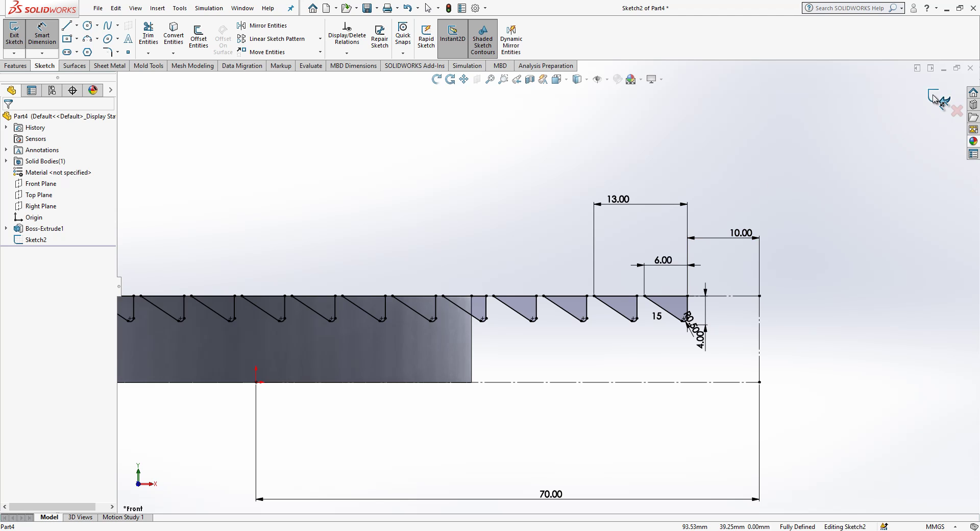
pyautogui.click(934, 97)
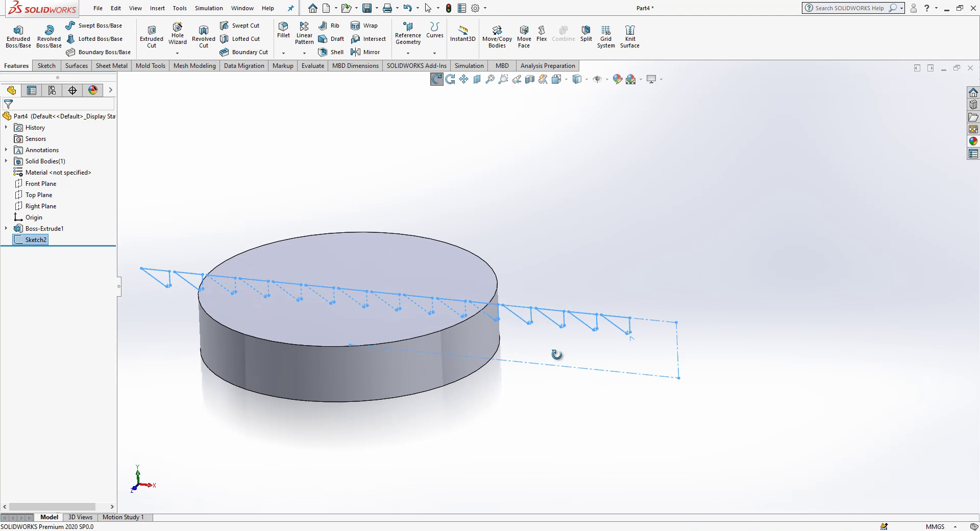
# - Revolve-cut the toothed profile about the vertical centerline and orbit to inspect the ridges
pyautogui.click(204, 36)
pyautogui.click(657, 339)
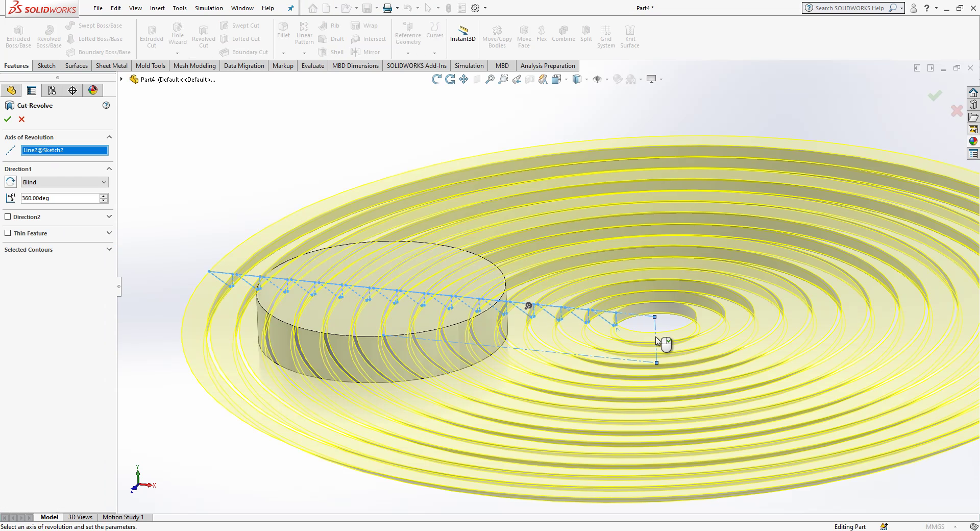
pyautogui.rightClick(657, 341)
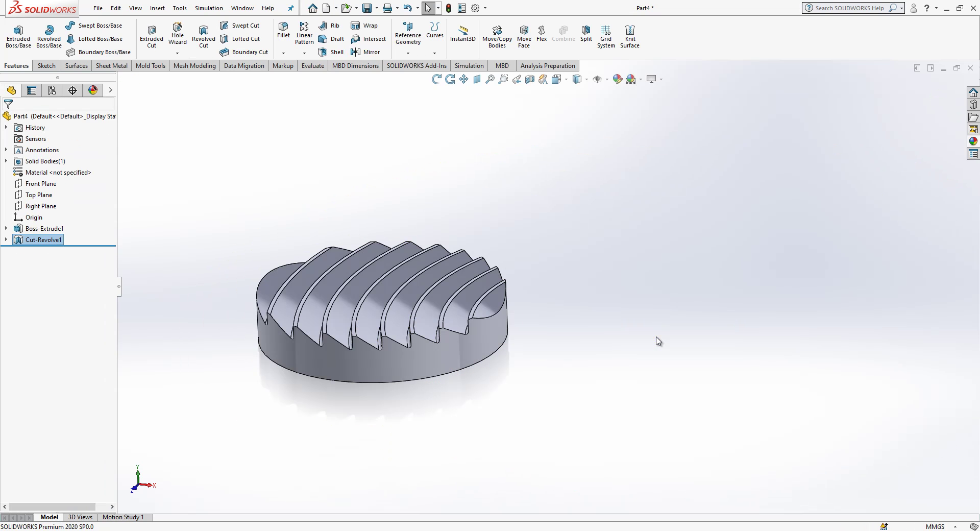
pyautogui.moveTo(657, 339); pyautogui.dragTo(349, 313, button='middle')
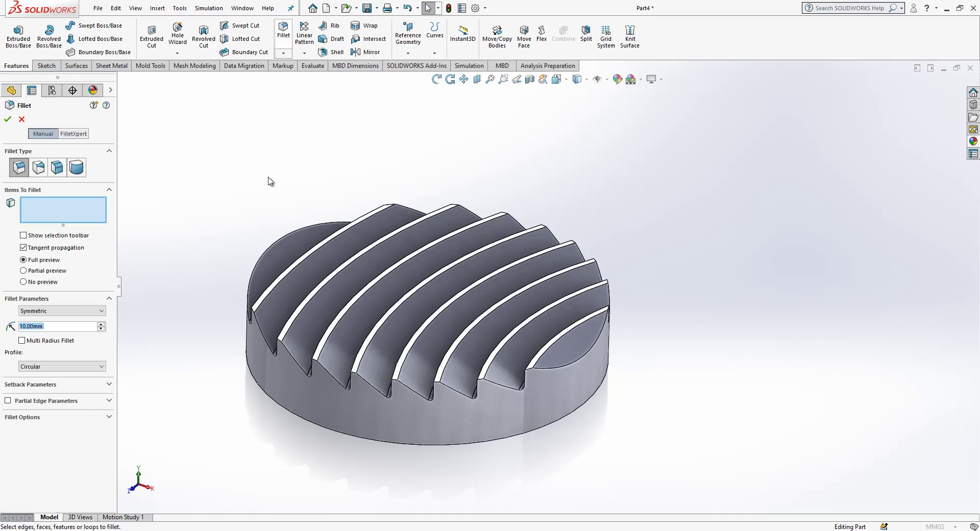
# - Fillet the top edges of all eight ridges with a 0.5 mm radius
pyautogui.write('0.5')
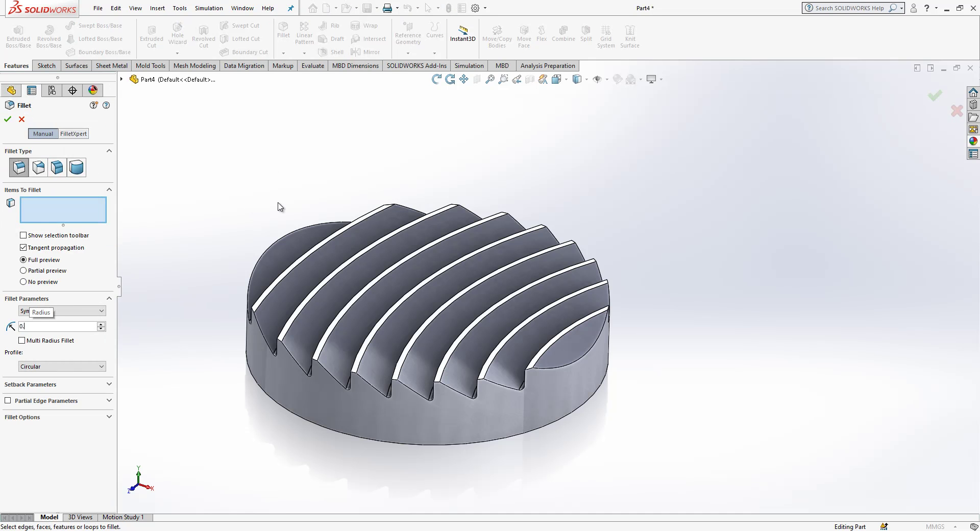
pyautogui.press('Return')
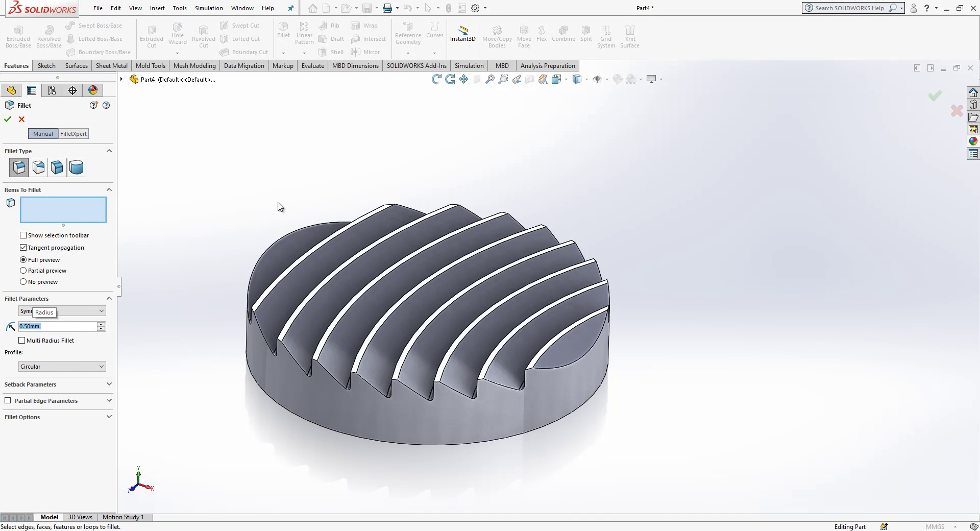
pyautogui.click(314, 253)
pyautogui.click(341, 292)
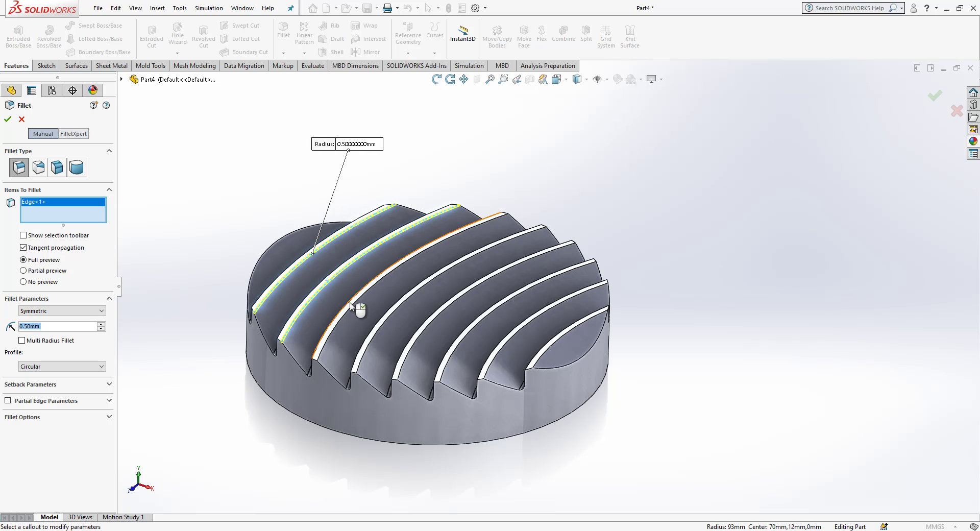
pyautogui.click(360, 319)
pyautogui.click(389, 331)
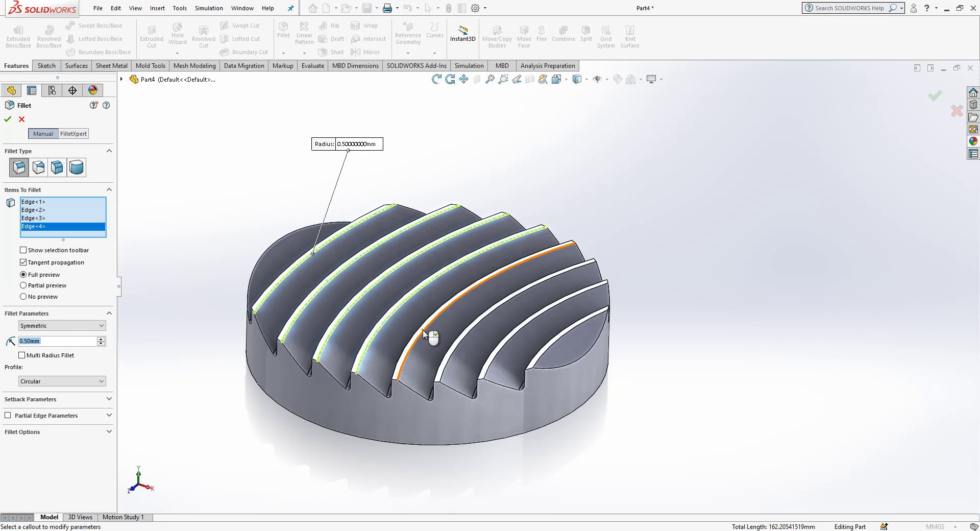
pyautogui.click(435, 338)
pyautogui.click(460, 351)
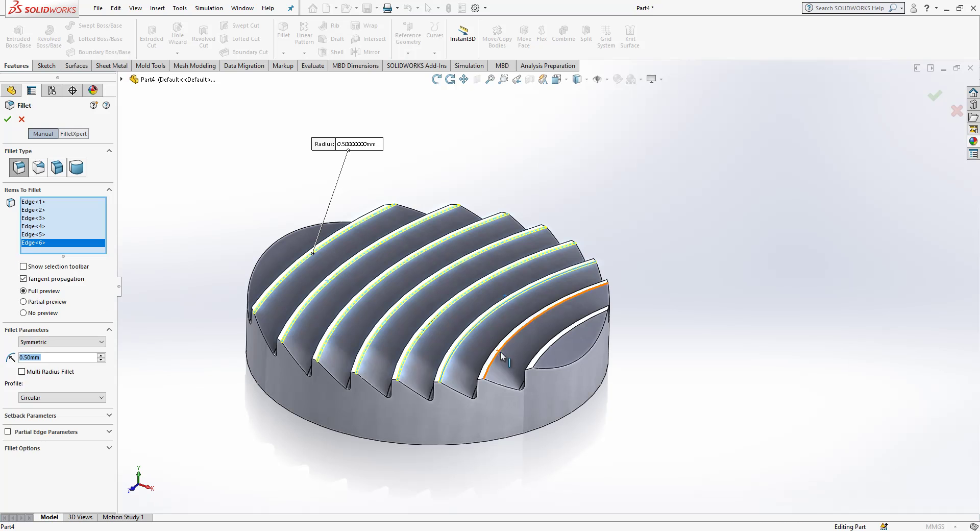
pyautogui.click(504, 356)
pyautogui.click(557, 342)
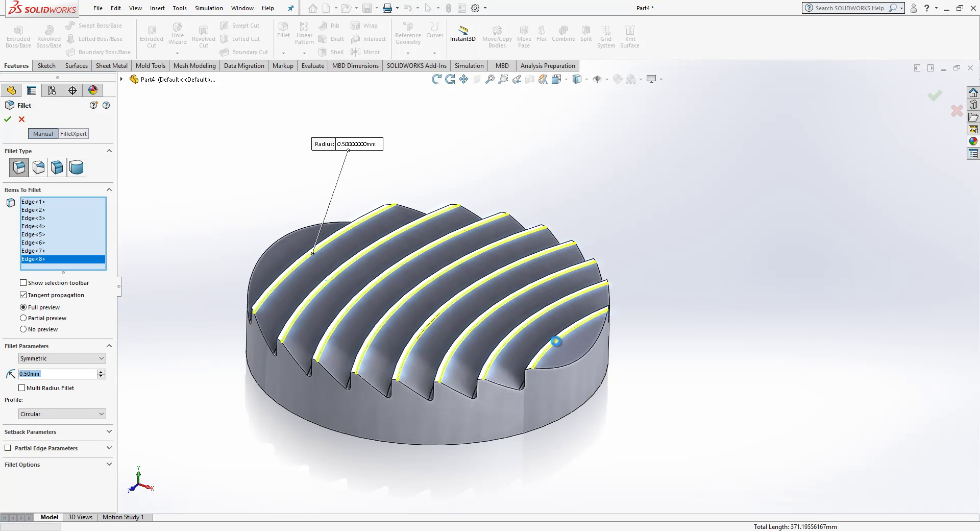
pyautogui.press('Return')
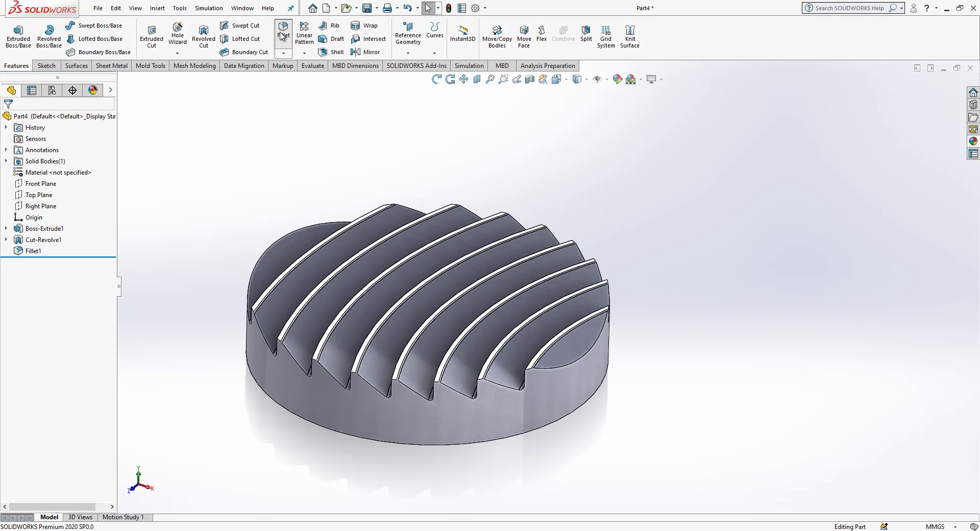
# - Start a 0.25 mm fillet on the first two ridge edges, removing a stray selected face
pyautogui.click(284, 32)
pyautogui.write('0.')
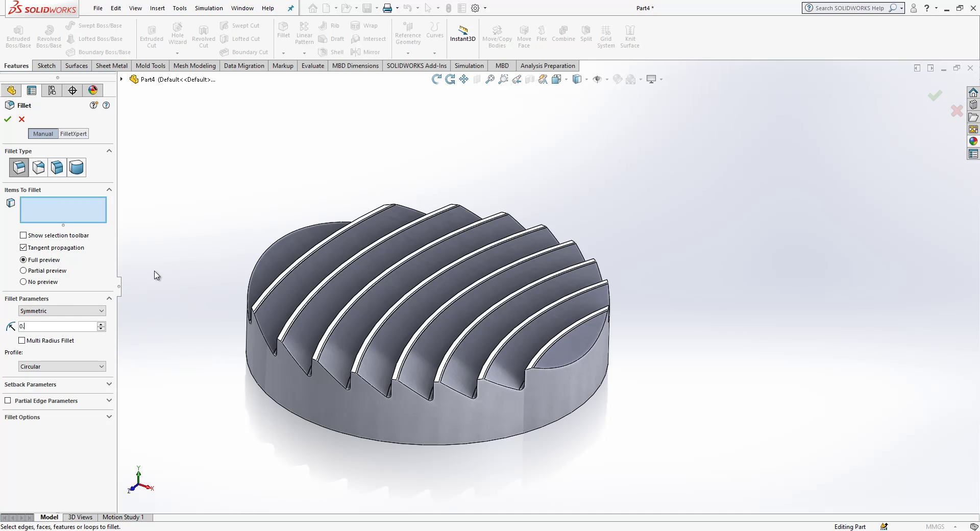
pyautogui.write('25')
pyautogui.press('Return')
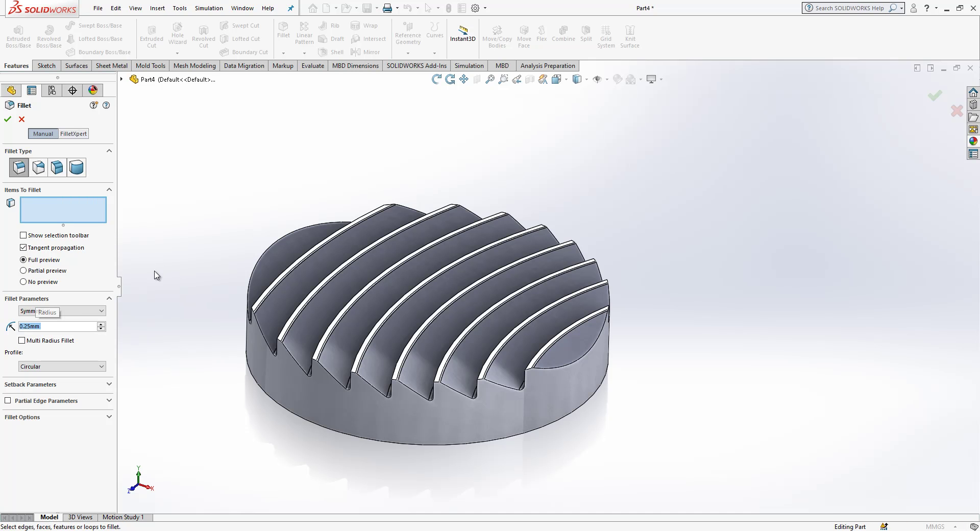
pyautogui.click(258, 302)
pyautogui.click(289, 322)
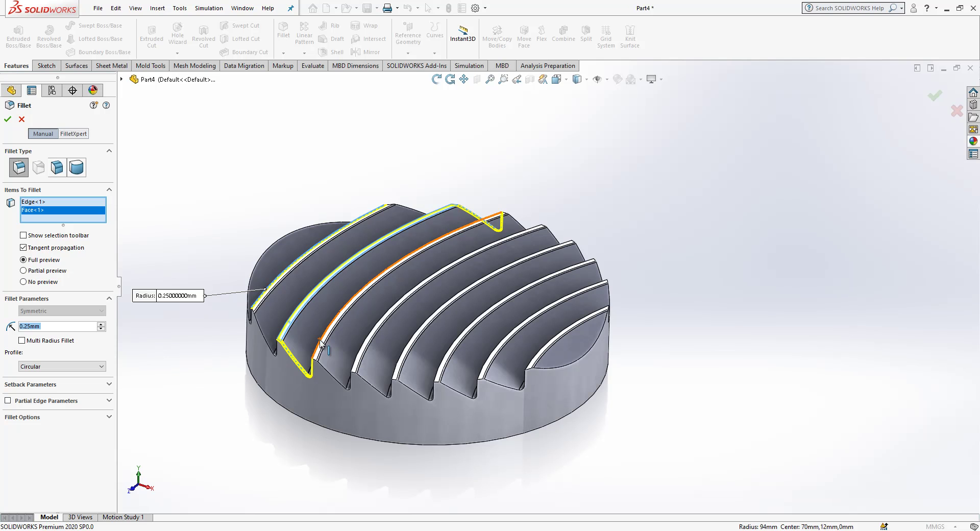
pyautogui.rightClick(69, 210)
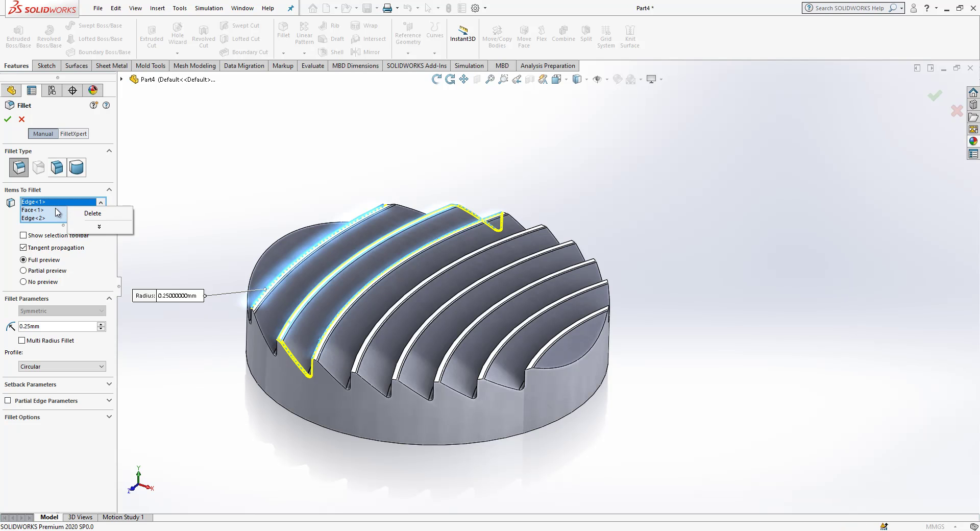
pyautogui.click(83, 213)
pyautogui.scroll(-2, 370, 345)
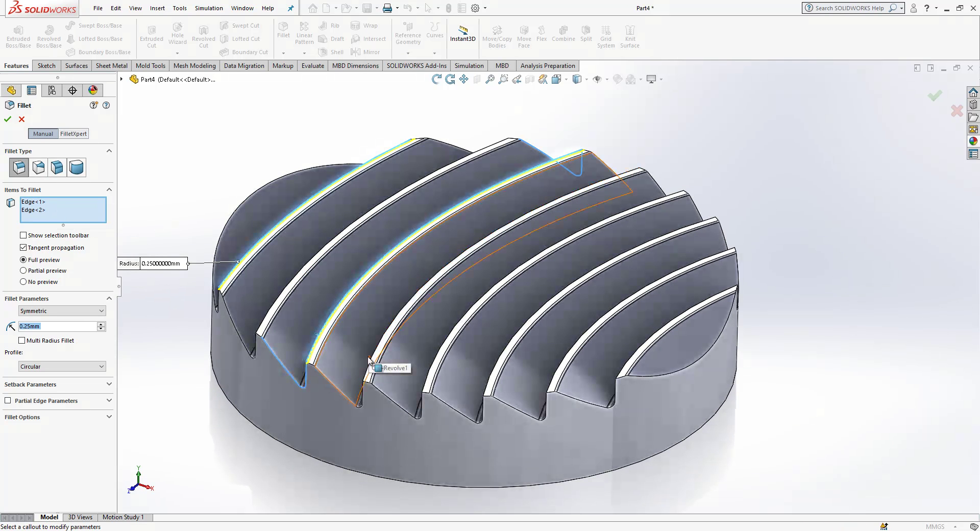
# - Add the remaining ridges' edges to the 0.25 mm fillet
pyautogui.click(370, 346)
pyautogui.click(277, 301)
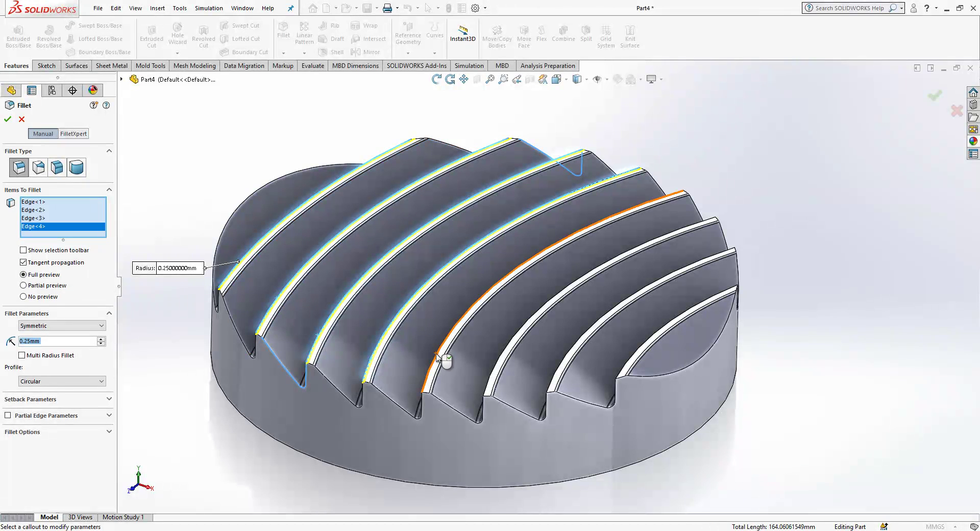
pyautogui.click(439, 358)
pyautogui.click(501, 371)
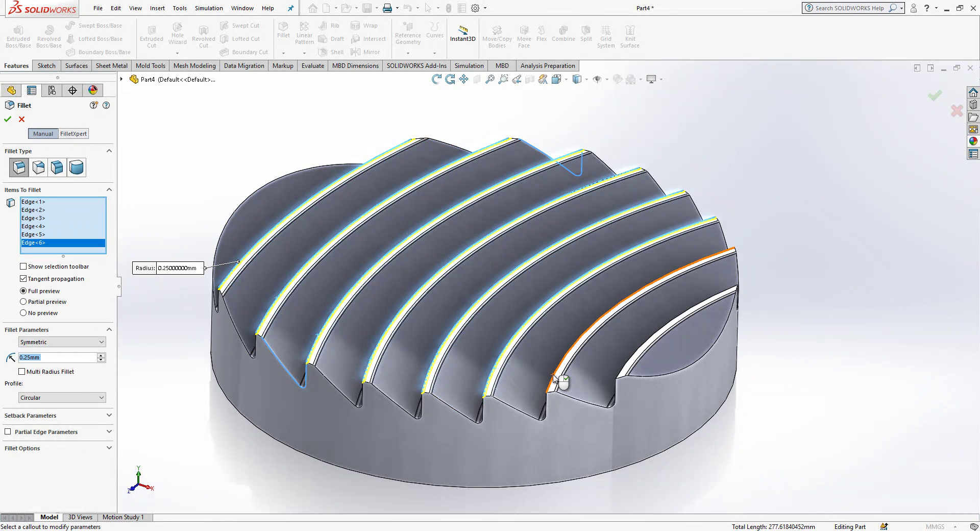
pyautogui.click(567, 384)
pyautogui.click(640, 352)
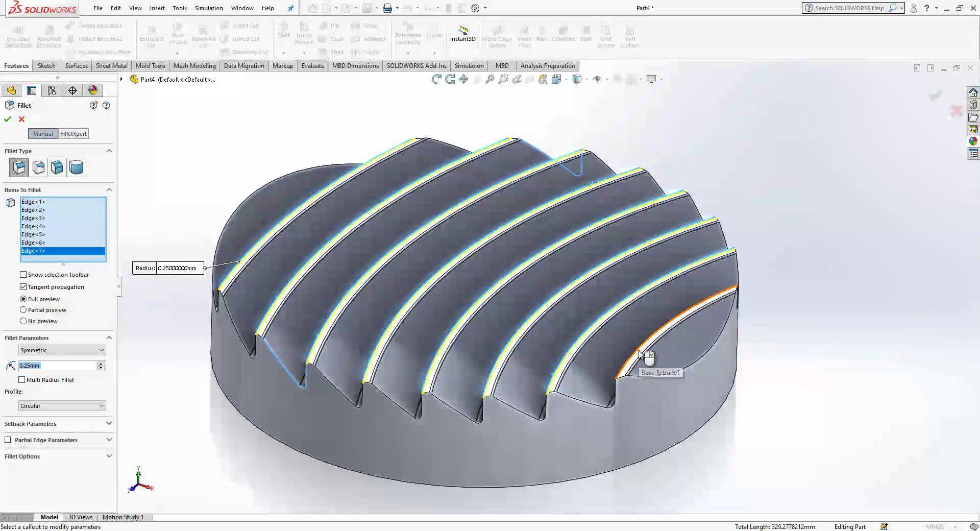
pyautogui.rightClick(817, 377)
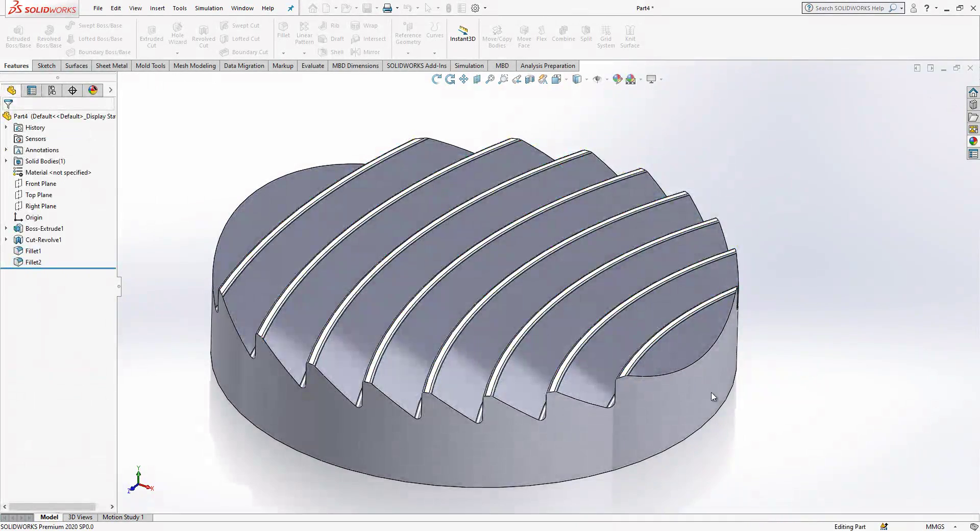
pyautogui.moveTo(722, 403); pyautogui.dragTo(673, 405, button='middle')
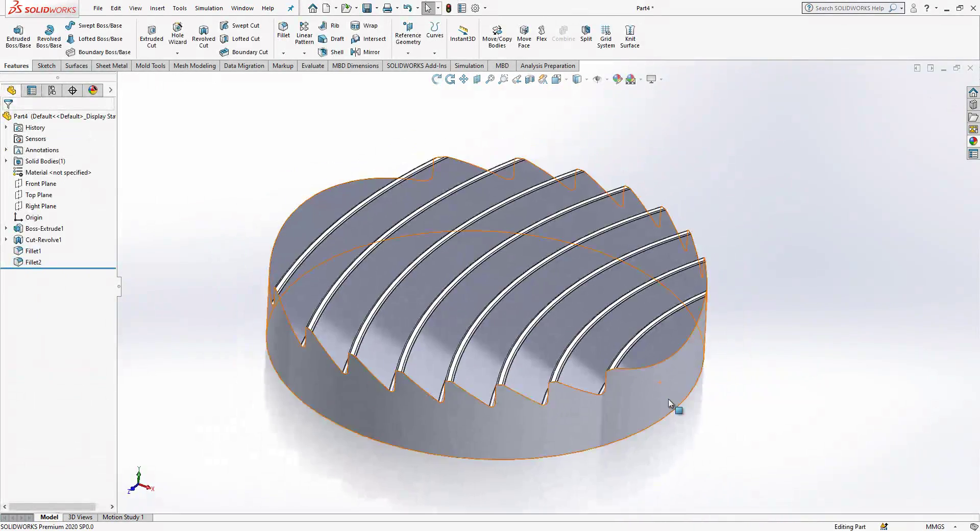
pyautogui.scroll(3, 676, 407)
pyautogui.click(633, 380)
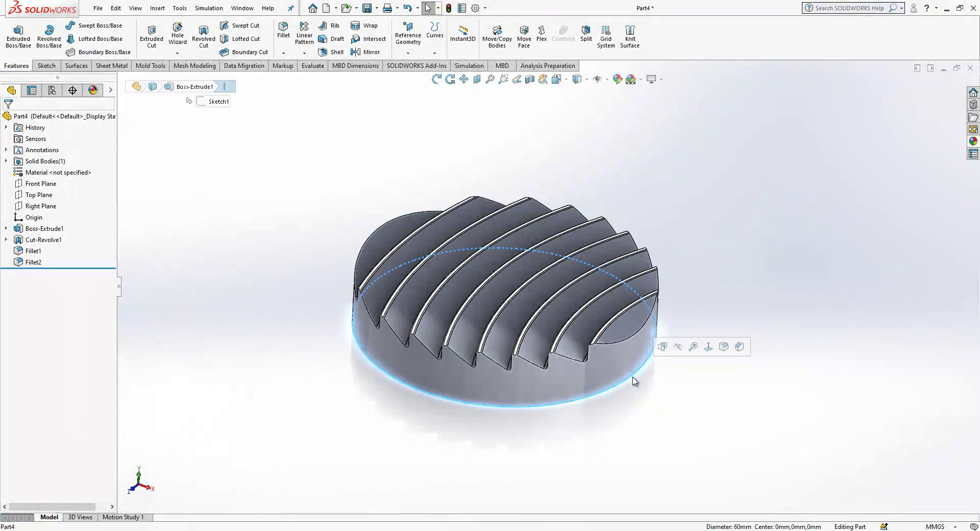
pyautogui.click(571, 438)
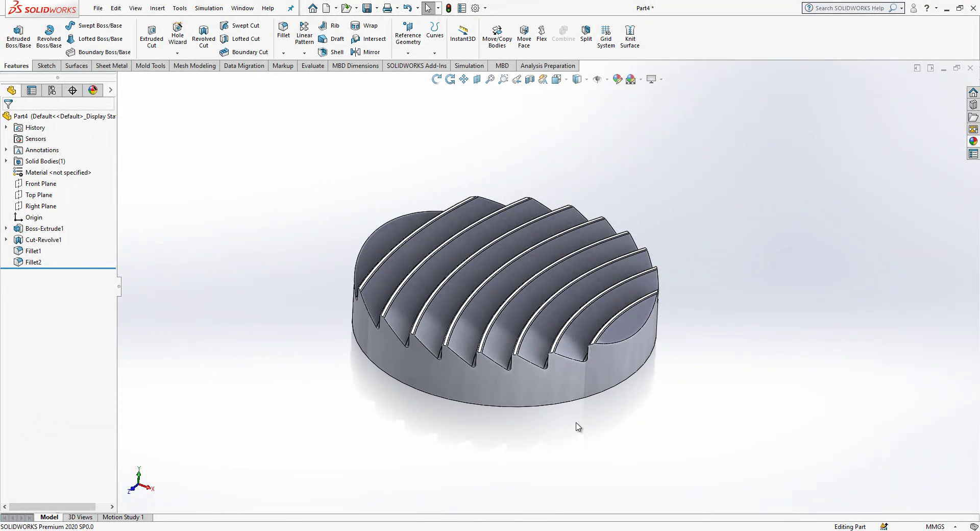
pyautogui.moveTo(573, 407)
pyautogui.mouseDown(button='middle')
pyautogui.moveTo(554, 411)
pyautogui.moveTo(565, 413)
pyautogui.mouseUp(button='middle')
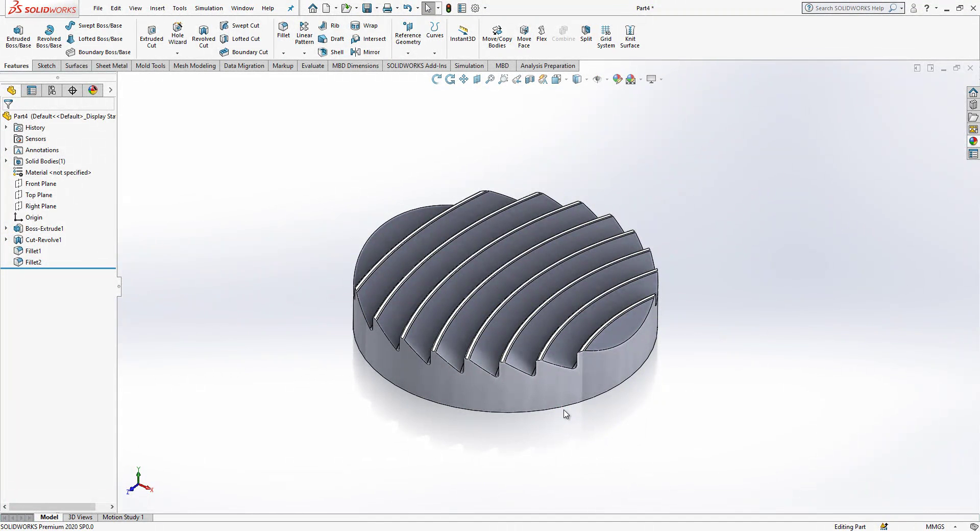